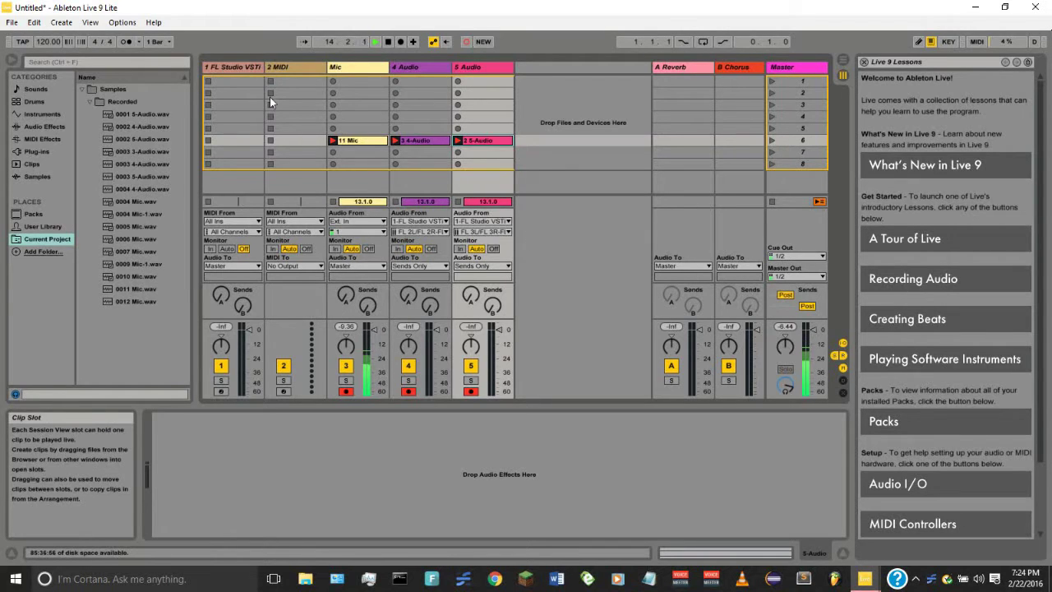
Step: List the installed plug-ins, then view the File/Folder preferences showing C:\Program Files (x86)\VstPlugins
left_click(38, 152)
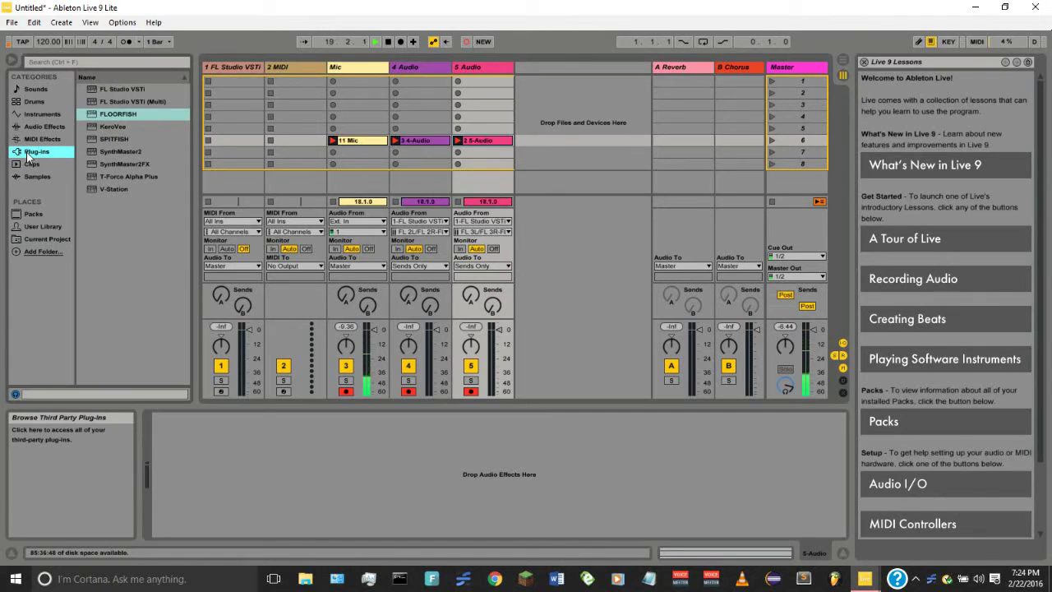
left_click(128, 27)
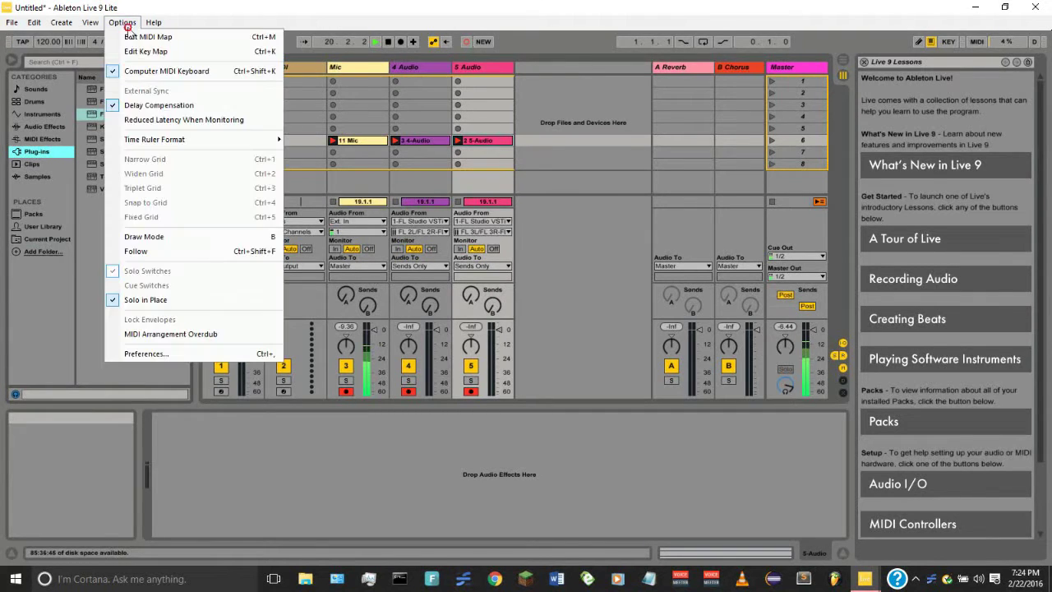
left_click(175, 354)
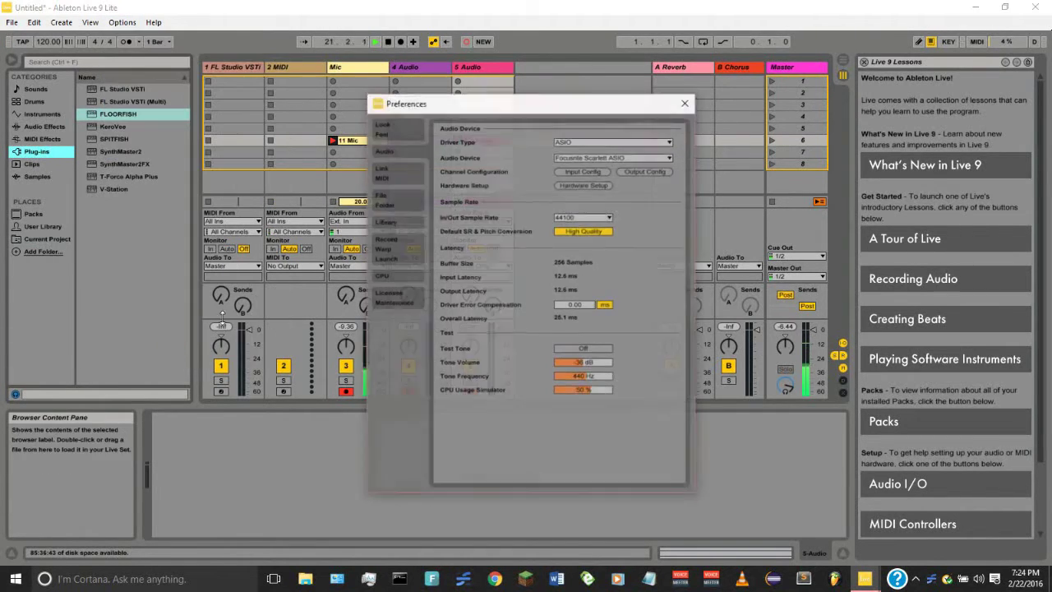
left_click(399, 200)
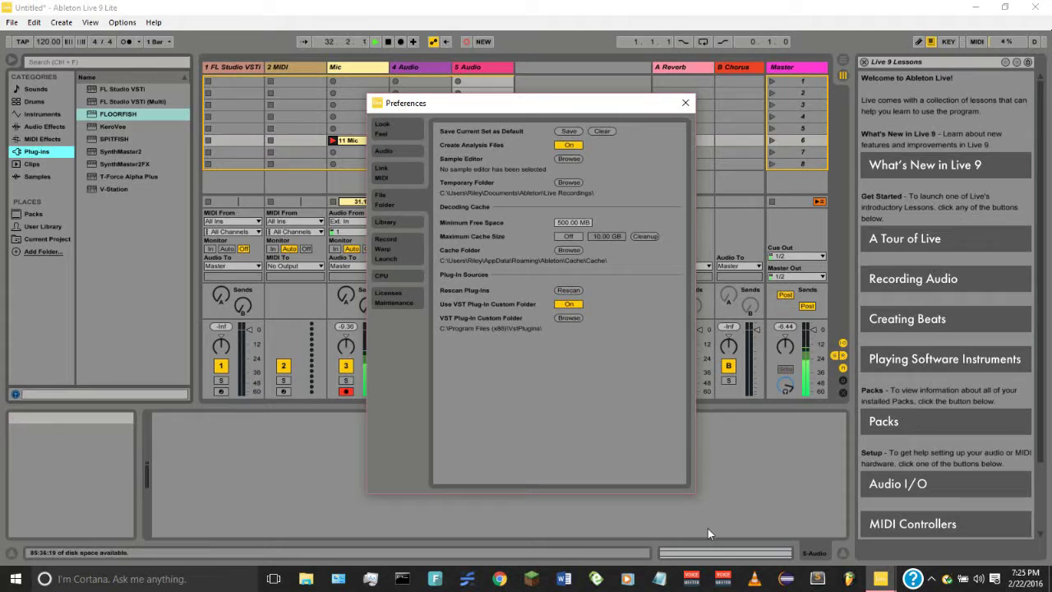
Step: Close Preferences, open the 1 FL Studio VSTi track's plug-in window and move it aside
left_click(686, 104)
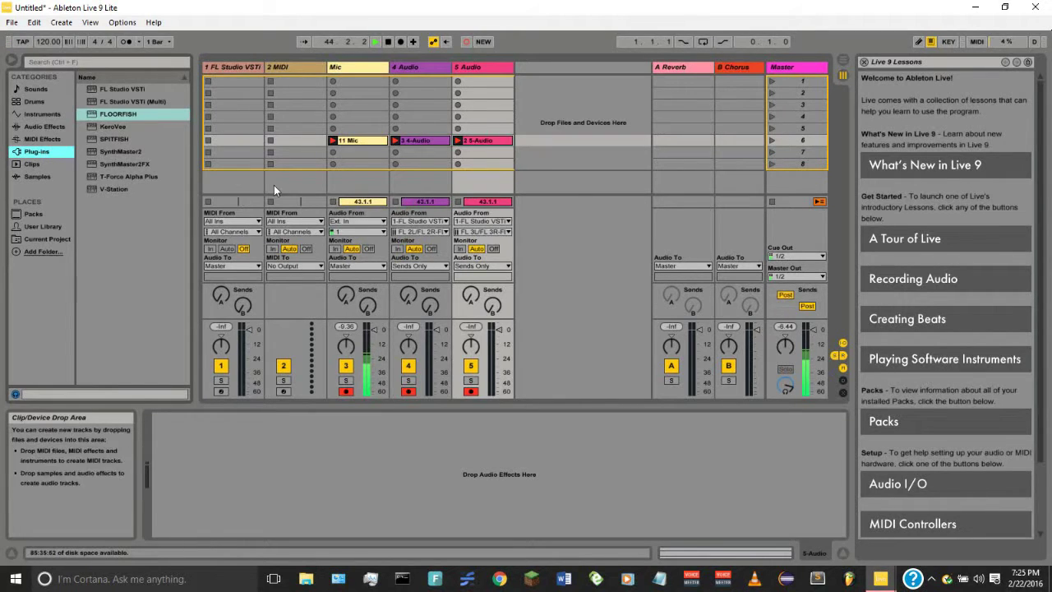
left_click(248, 64)
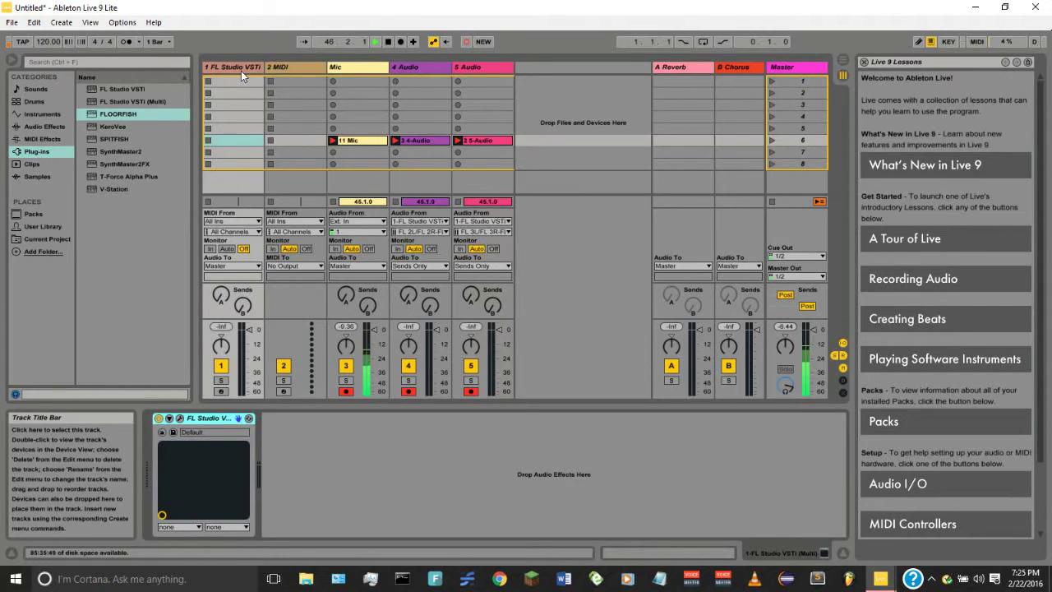
left_click(180, 418)
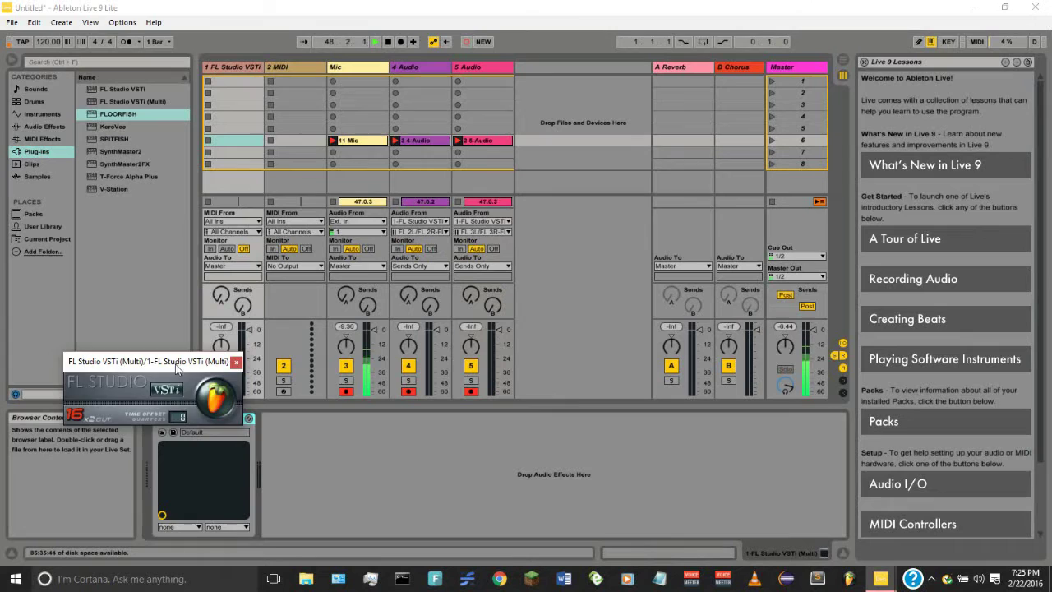
left_click_drag(176, 368, 102, 222)
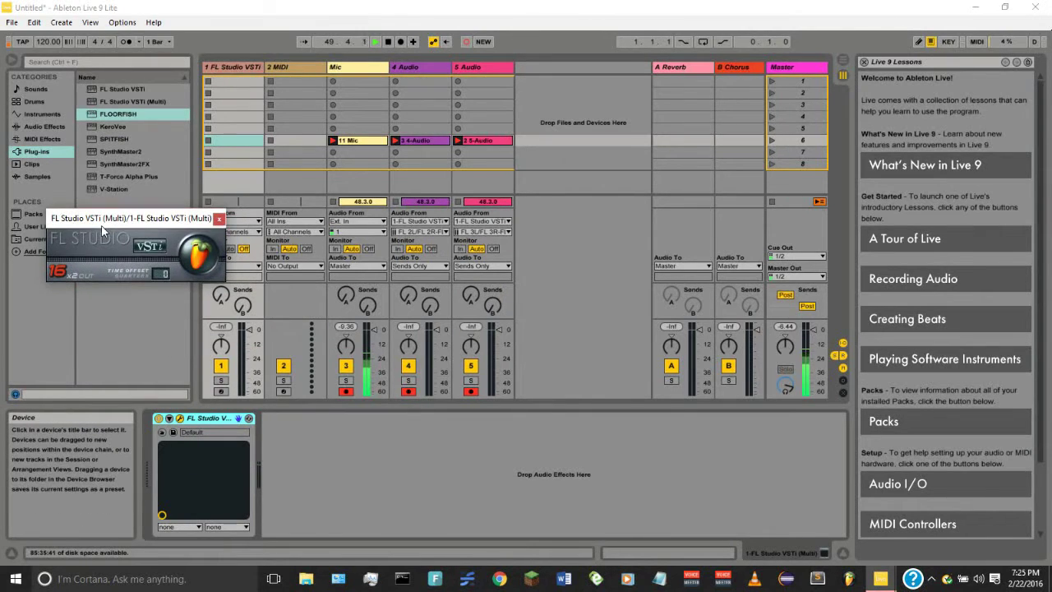
Step: Open the full FL Studio interface, stop playback, and view the mixer
left_click(197, 260)
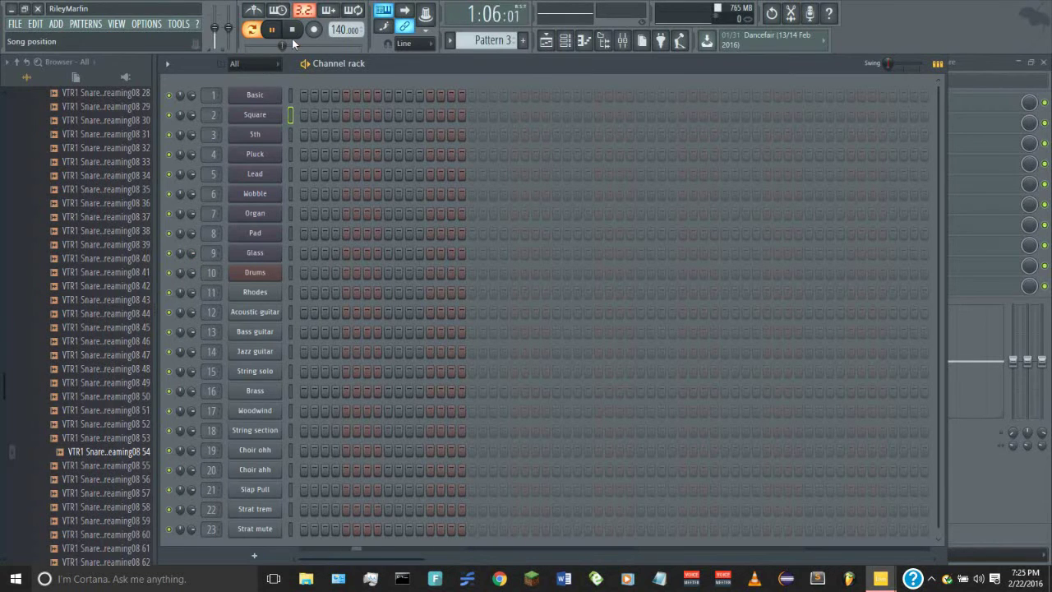
key("space")
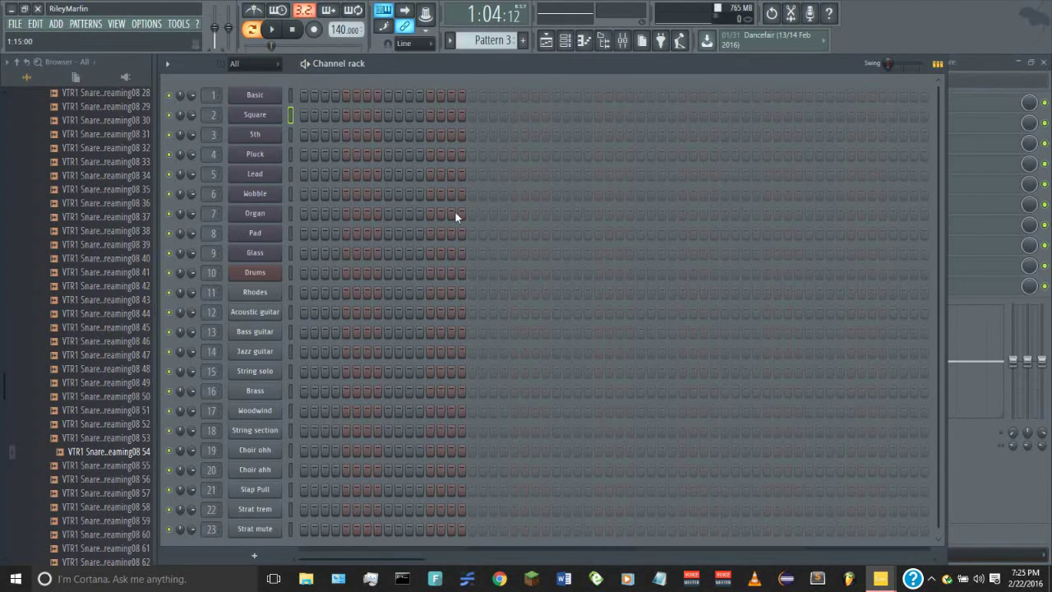
scroll(340, 172, "down", 1)
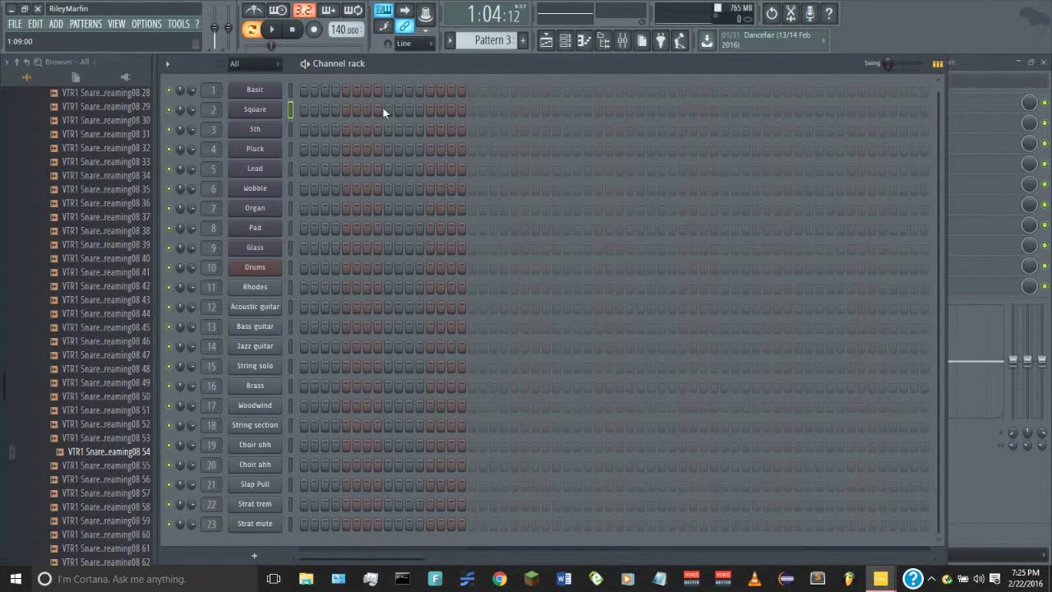
left_click(623, 40)
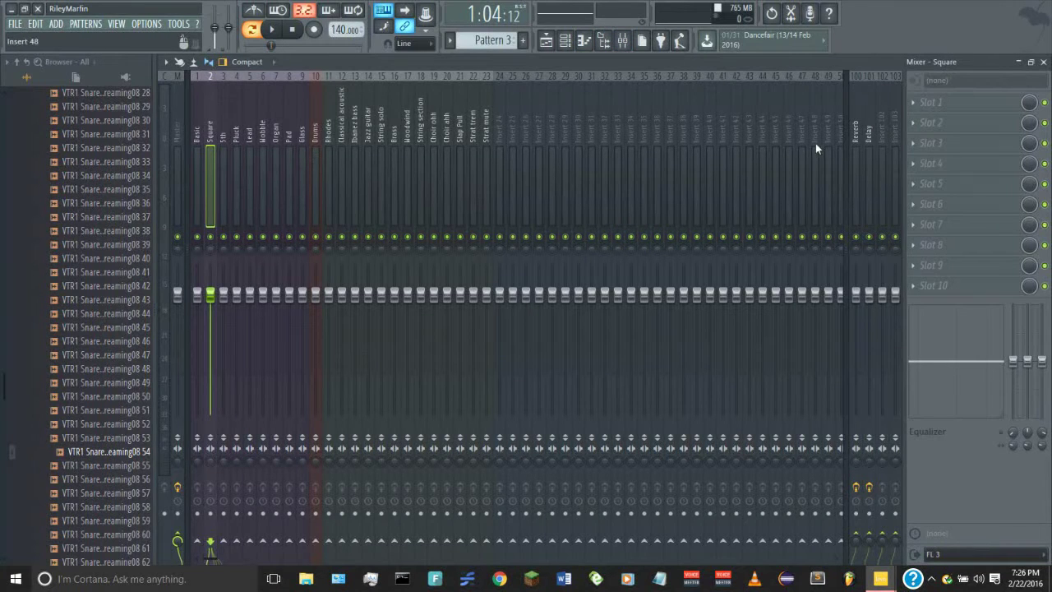
Step: Check the Basic channel's options in the channel rack without changes, then return to the mixer
left_click(570, 49)
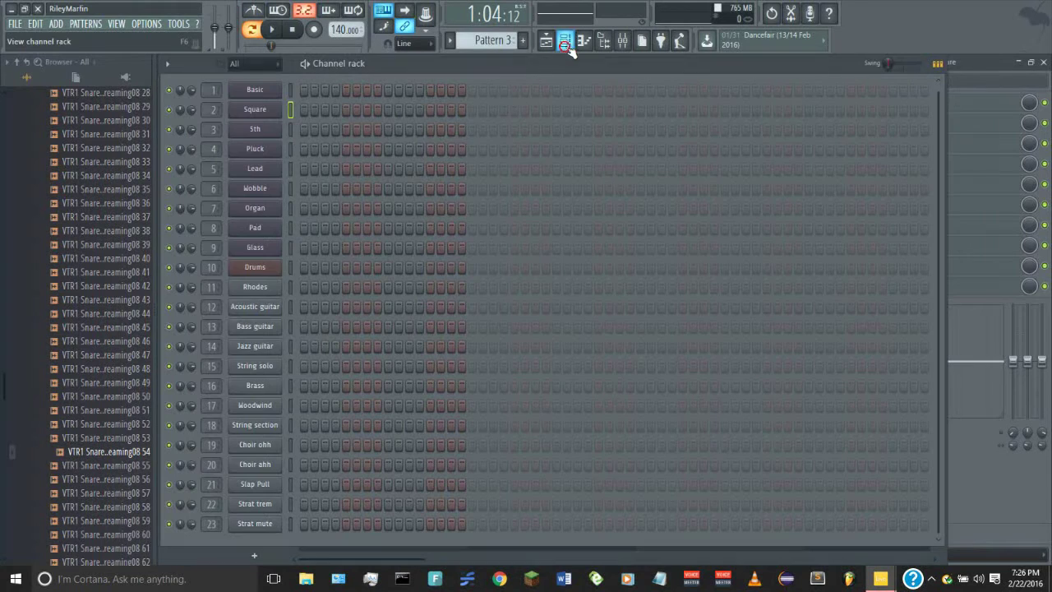
right_click(257, 92)
mouse_move(329, 190)
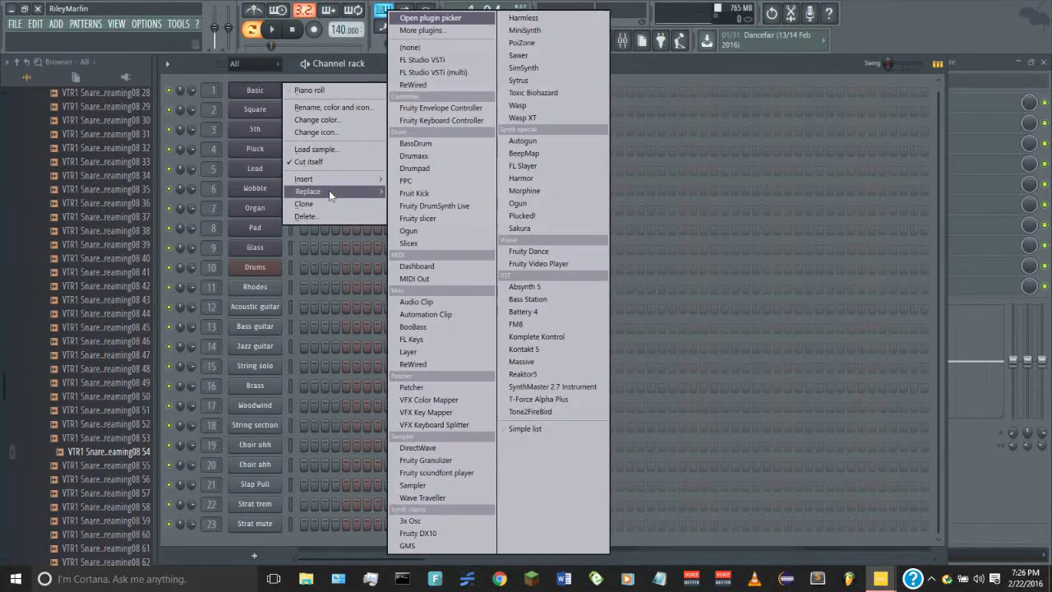
left_click(717, 69)
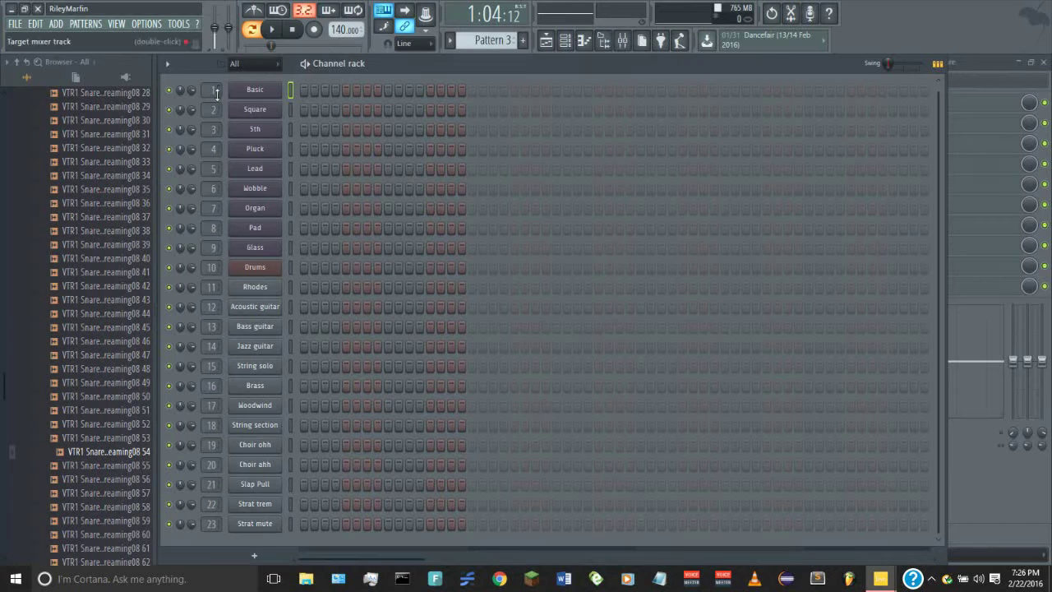
left_click(623, 41)
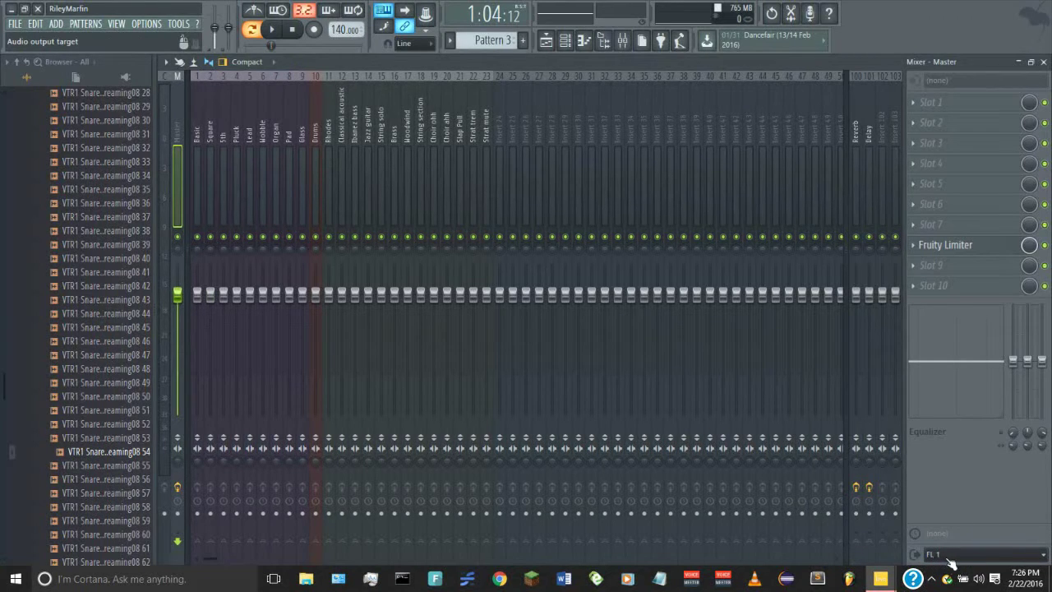
left_click(971, 555)
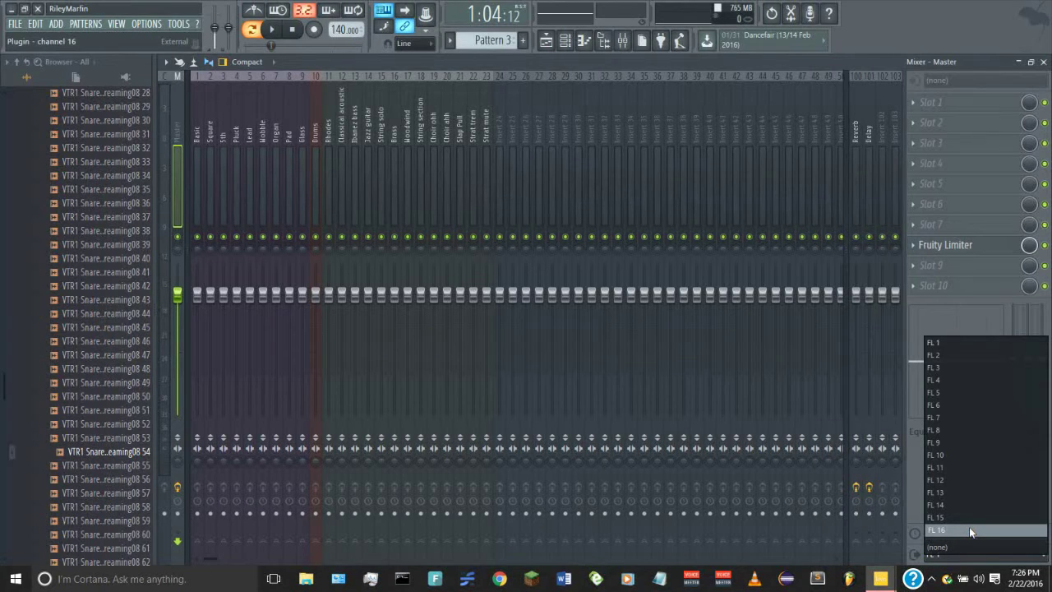
left_click(991, 343)
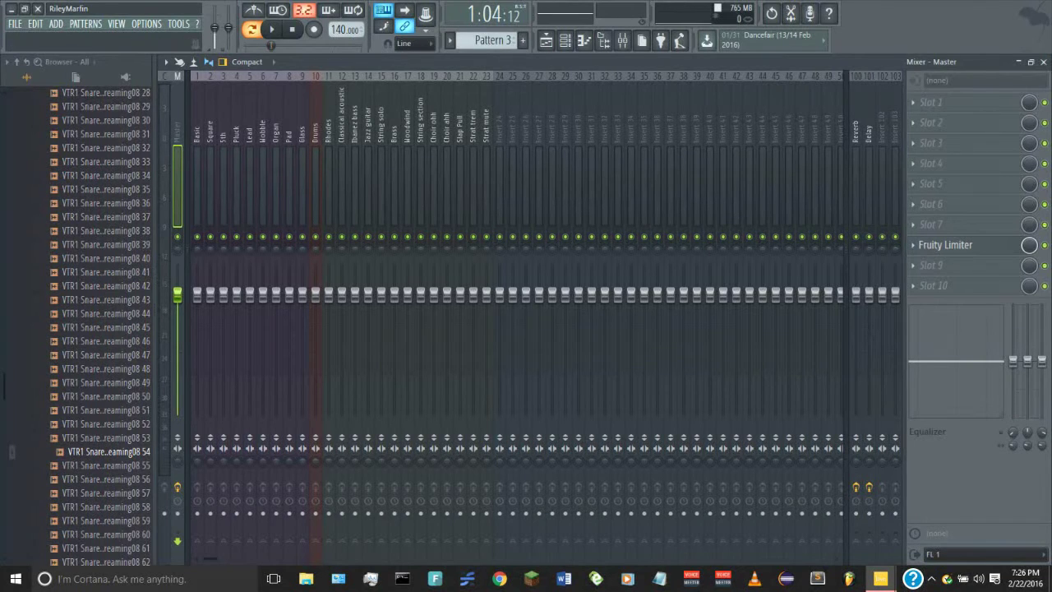
left_click(979, 555)
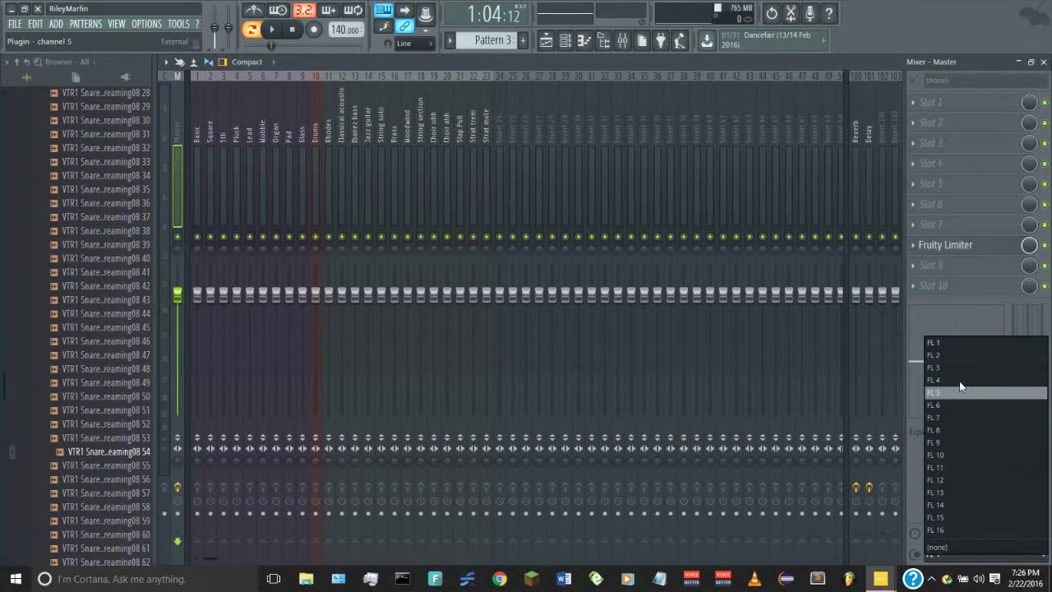
left_click(953, 342)
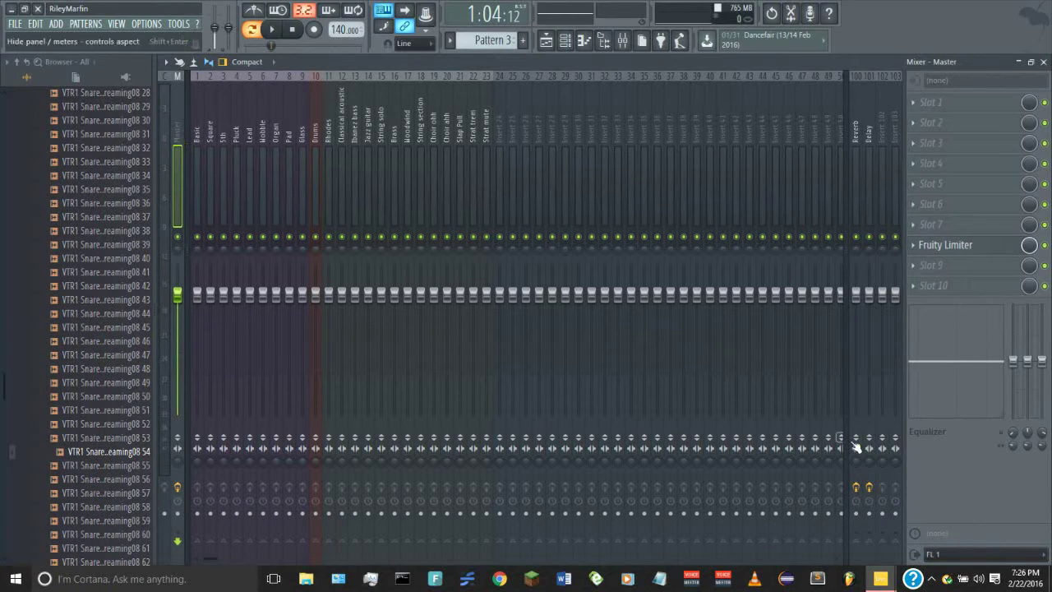
Step: Compare the Basic, Pluck, Lead and Square mixer strips' output routing, ending on Basic
left_click(199, 128)
left_click(238, 127)
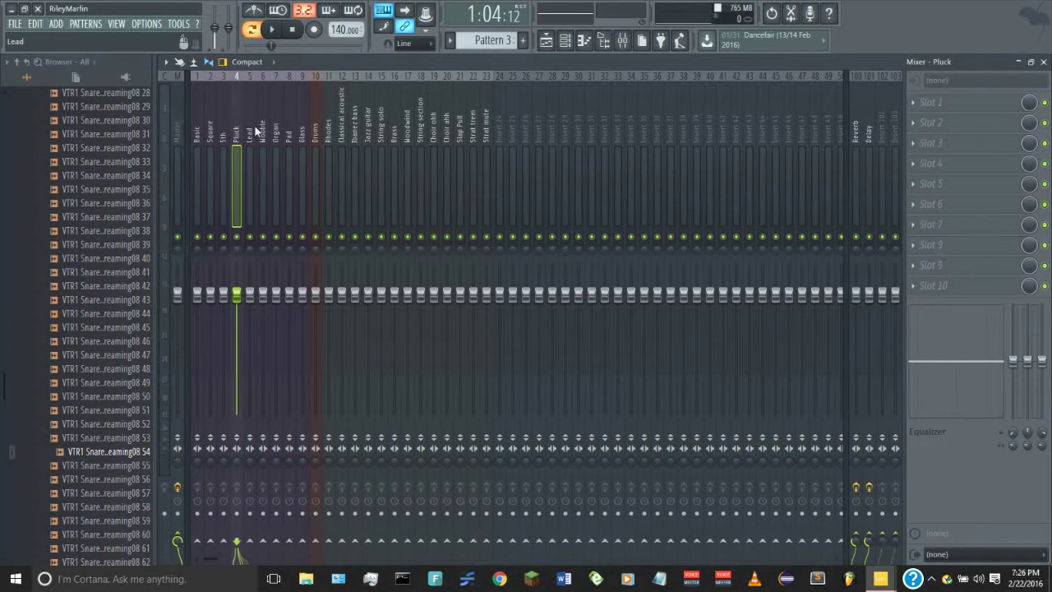
left_click(250, 127)
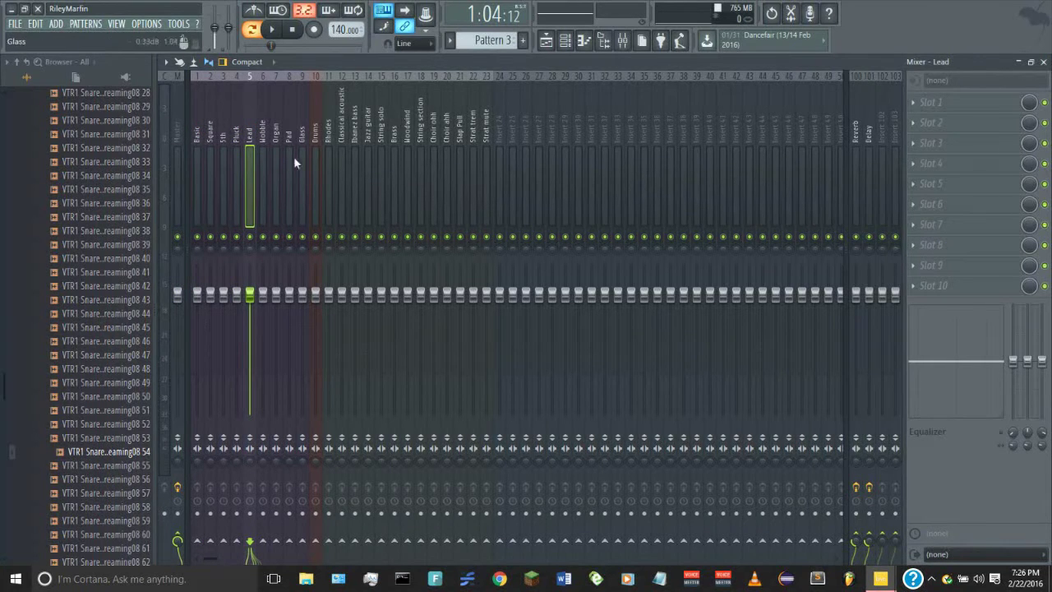
left_click(198, 136)
left_click(208, 138)
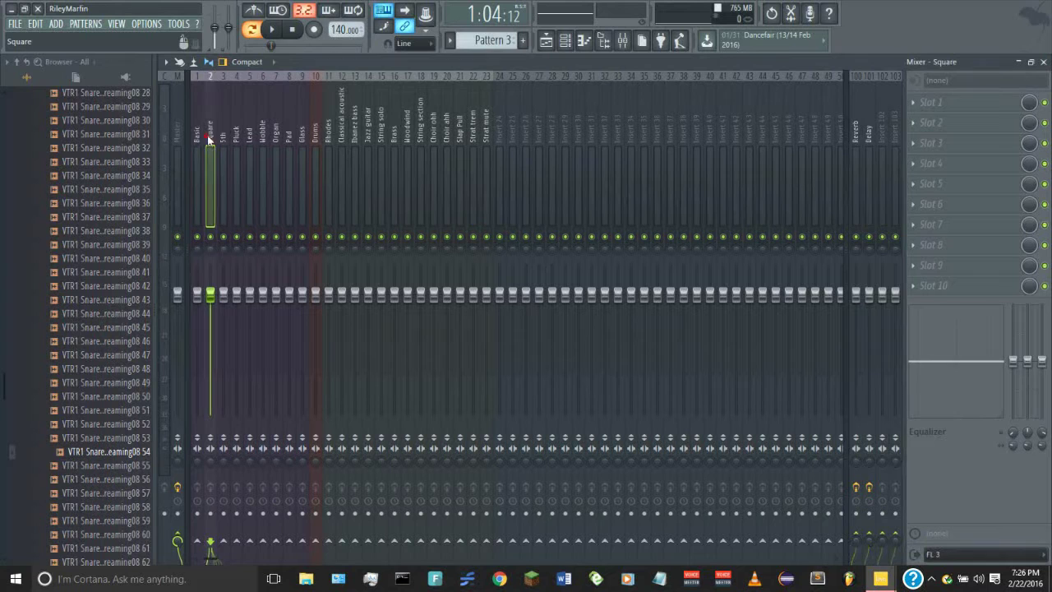
left_click(198, 134)
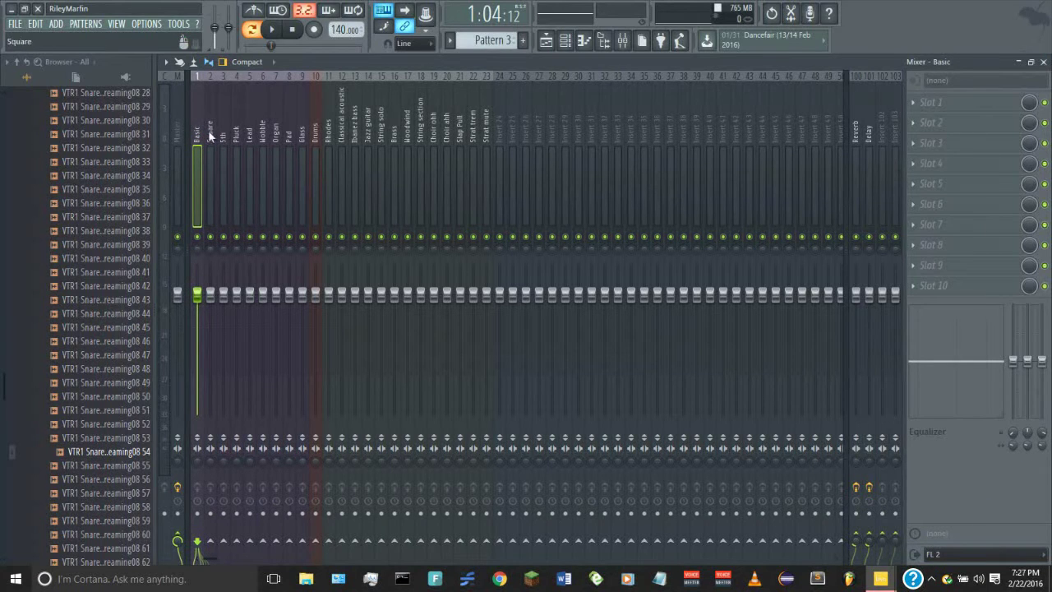
left_click(210, 125)
left_click(201, 125)
left_click(210, 131)
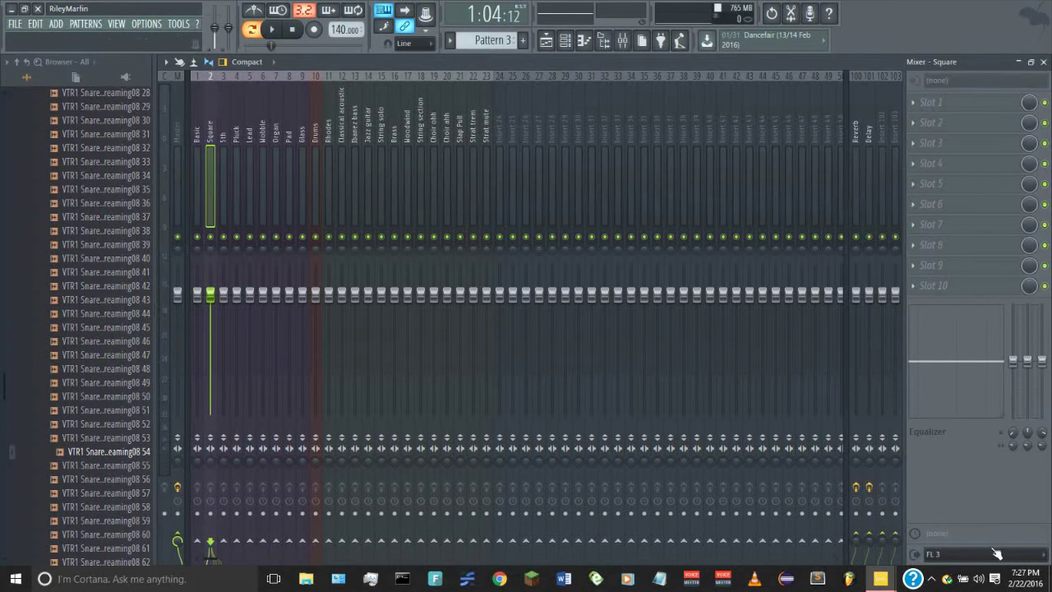
left_click(199, 130)
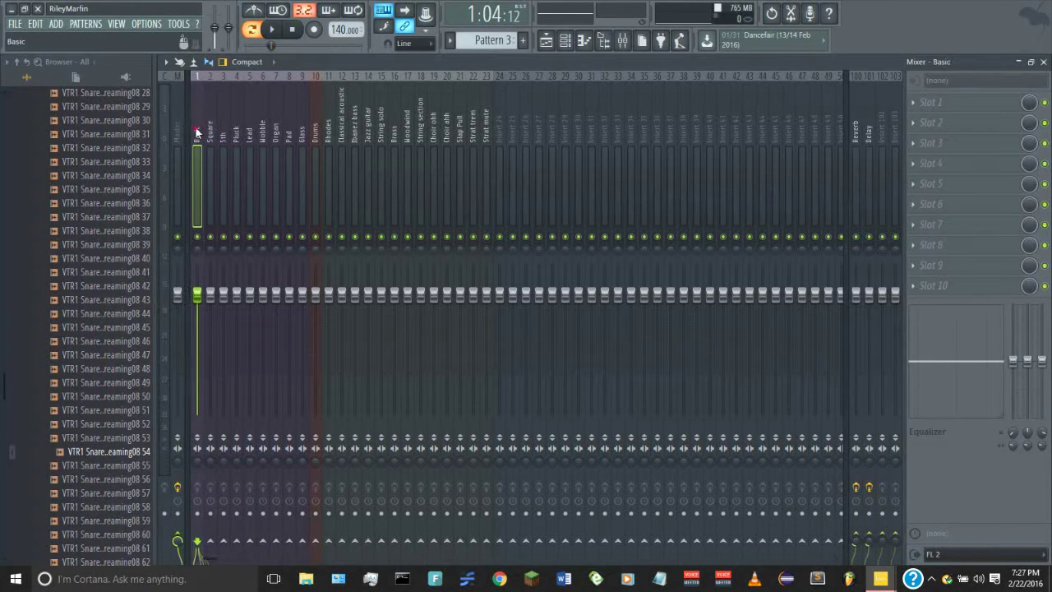
Step: Change the Basic insert's audio output target from (none) to FL 2
left_click(979, 552)
left_click(978, 546)
left_click(973, 554)
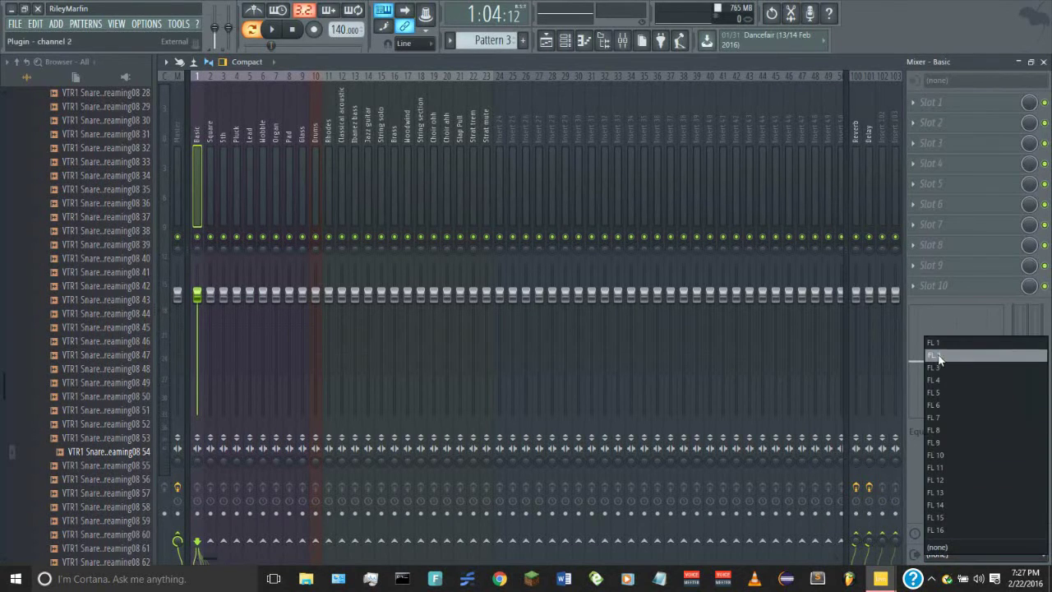
left_click(939, 355)
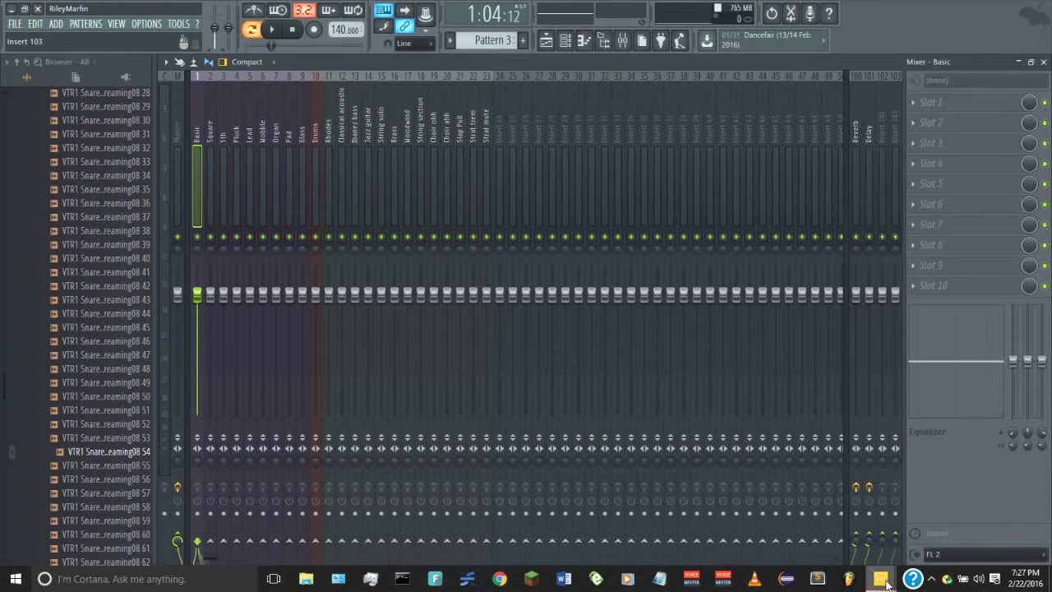
Step: Back in Ableton, close the floating FL Studio VSTi window and toggle the In/Out section
mouse_move(881, 578)
left_click(826, 526)
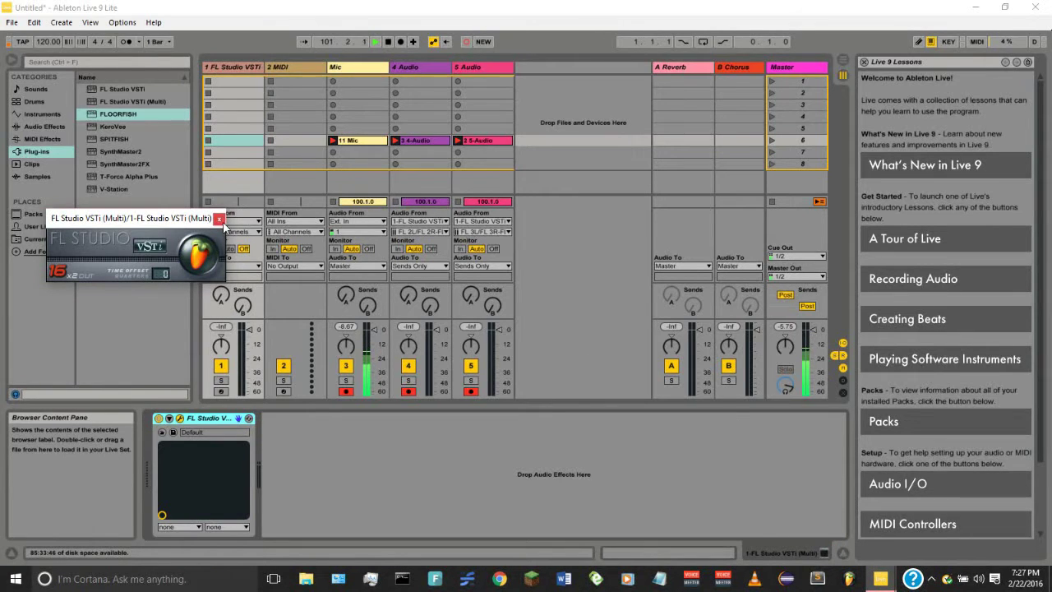
left_click(218, 218)
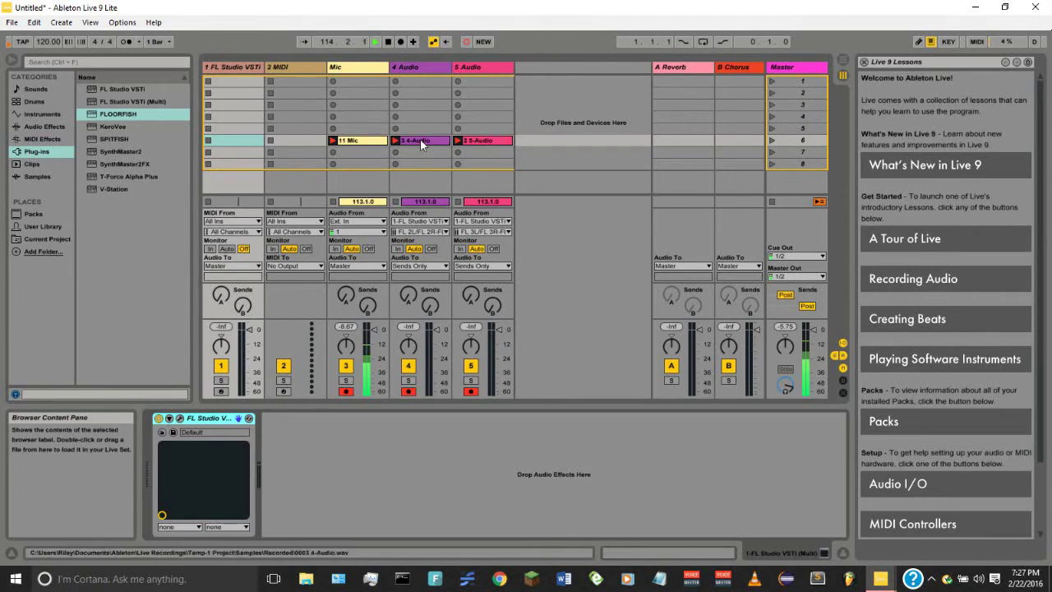
left_click(842, 352)
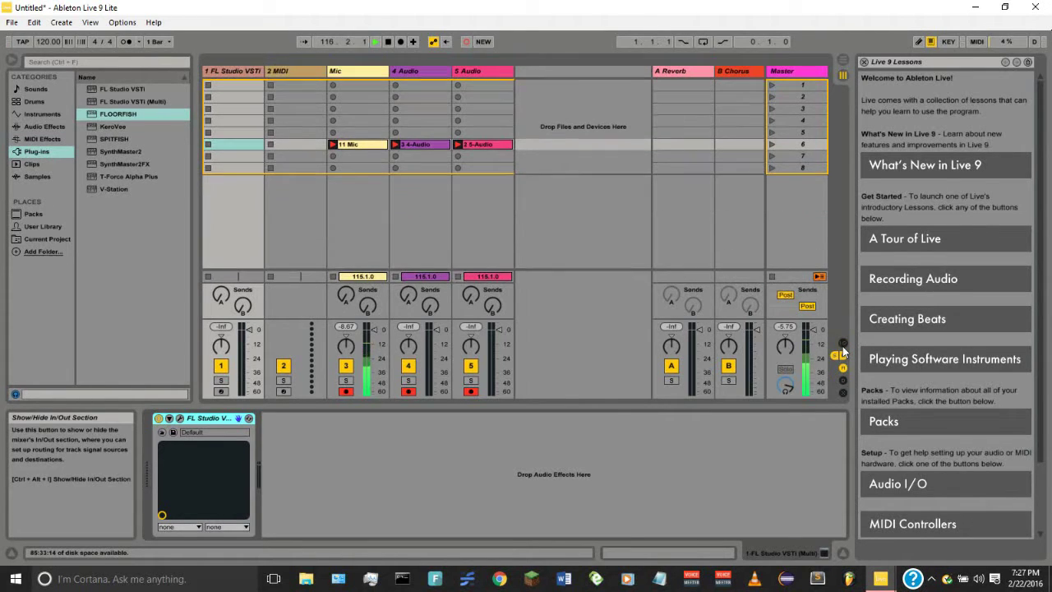
left_click(843, 352)
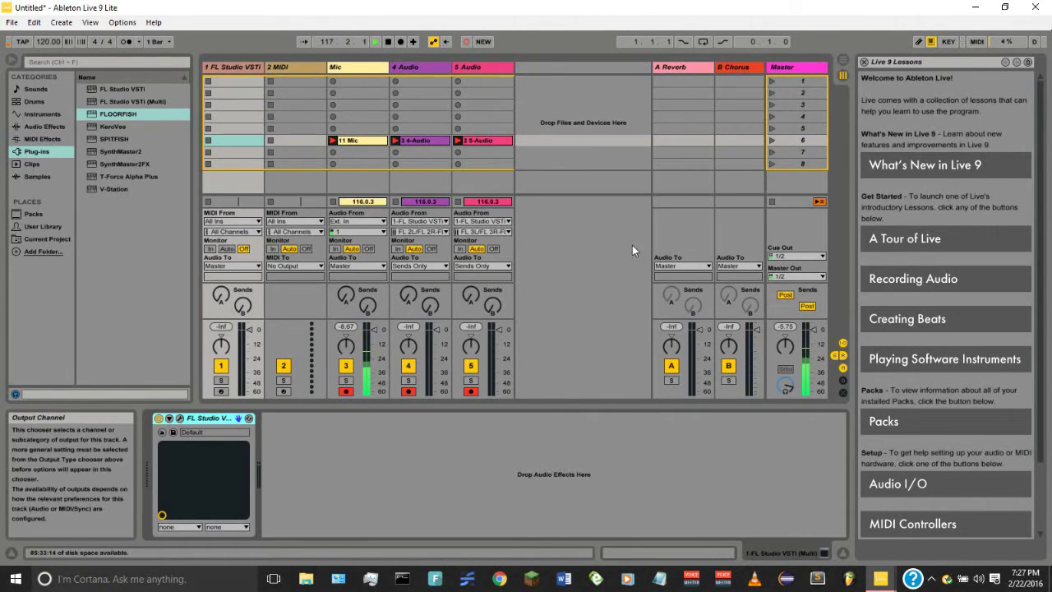
Step: Inspect the Audio From source and input channels for tracks 4 and 5 without changes
left_click(405, 222)
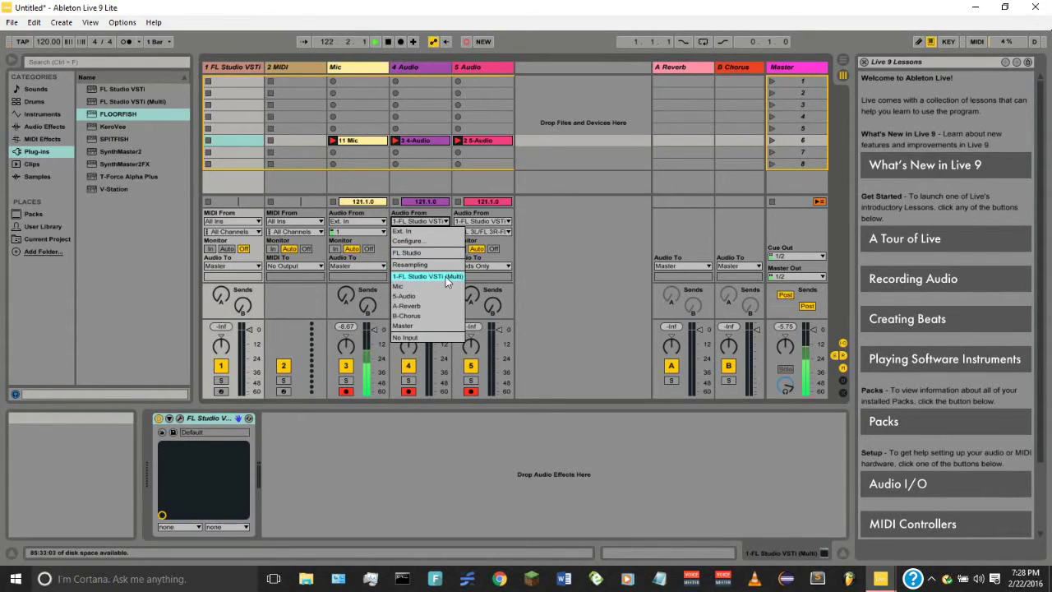
left_click(597, 210)
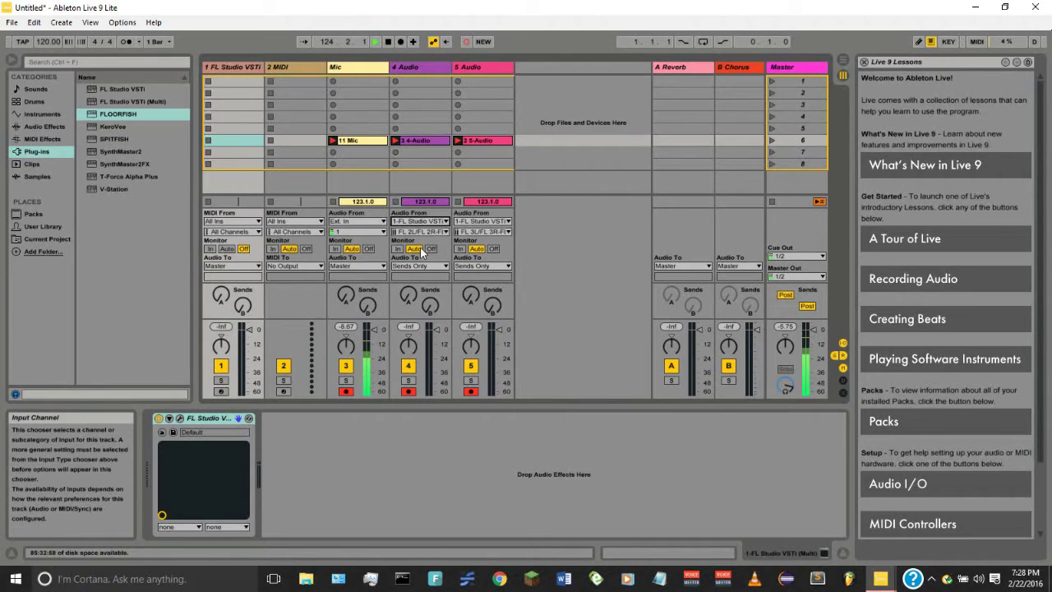
left_click(433, 233)
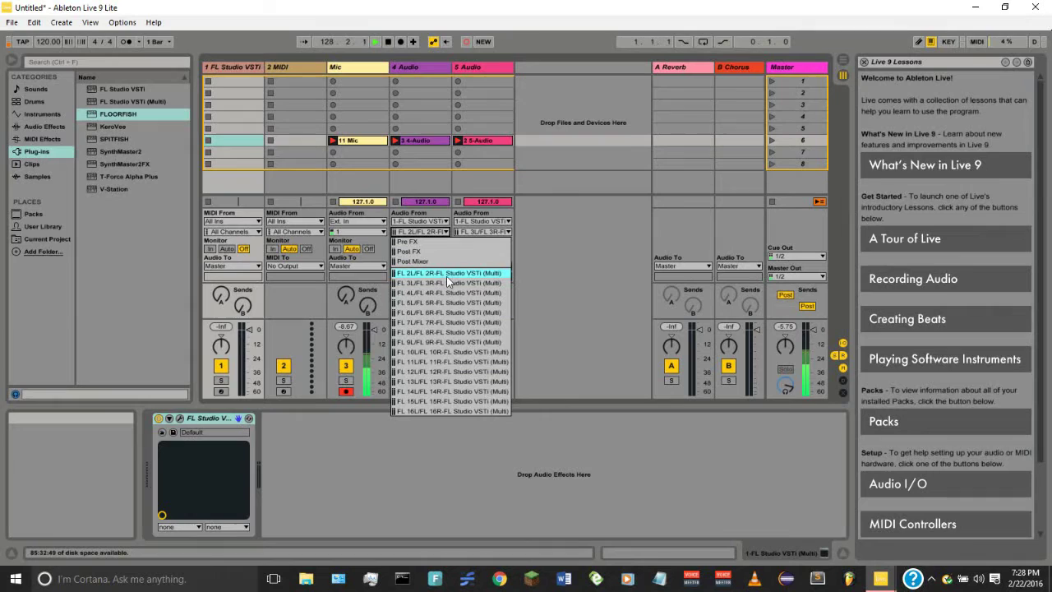
left_click(534, 246)
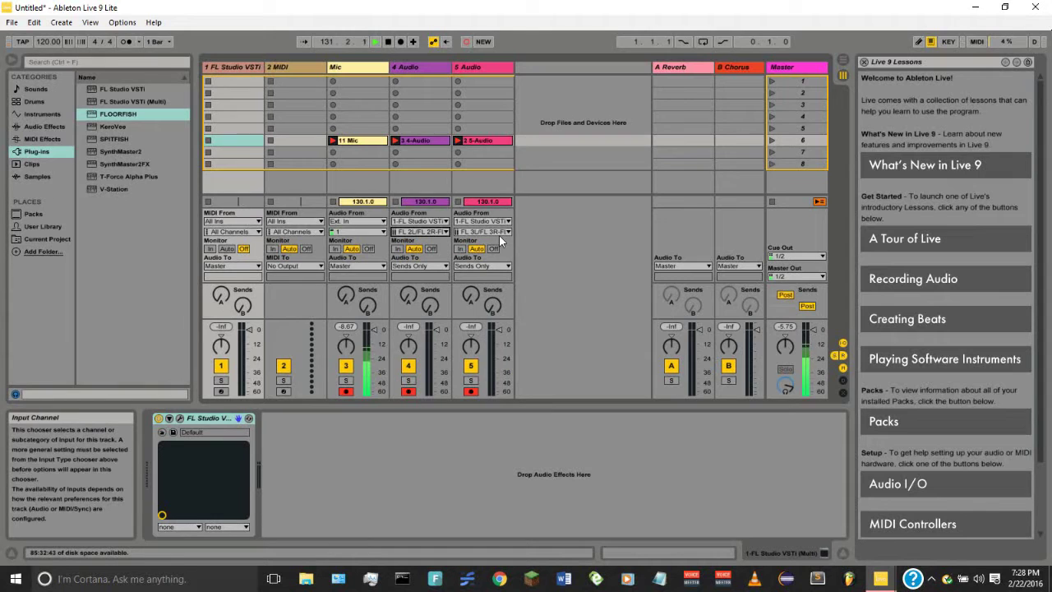
left_click(503, 233)
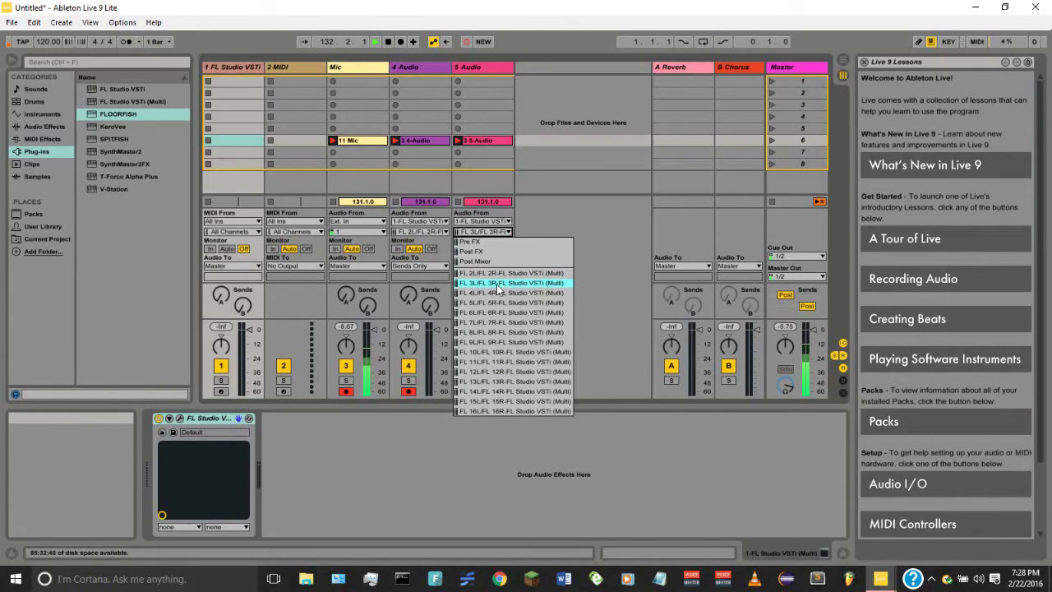
left_click(592, 232)
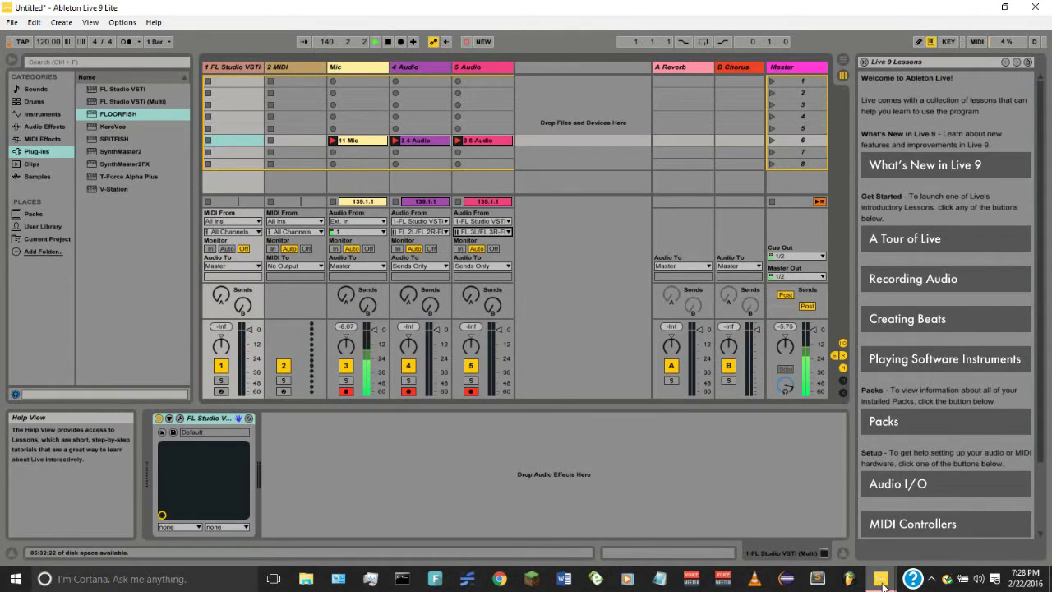
mouse_move(881, 578)
left_click(970, 507)
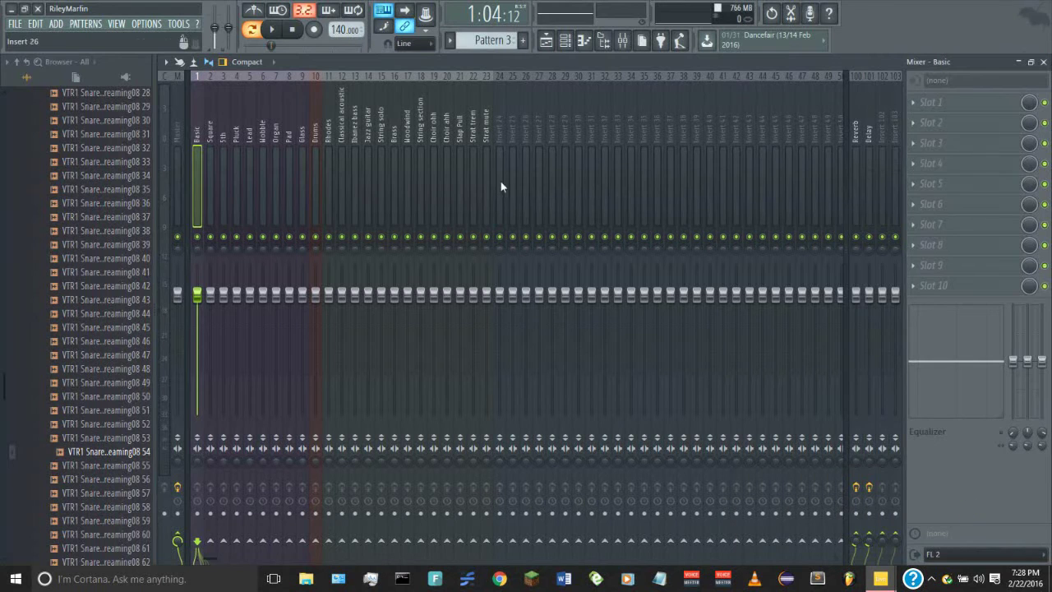
left_click(565, 41)
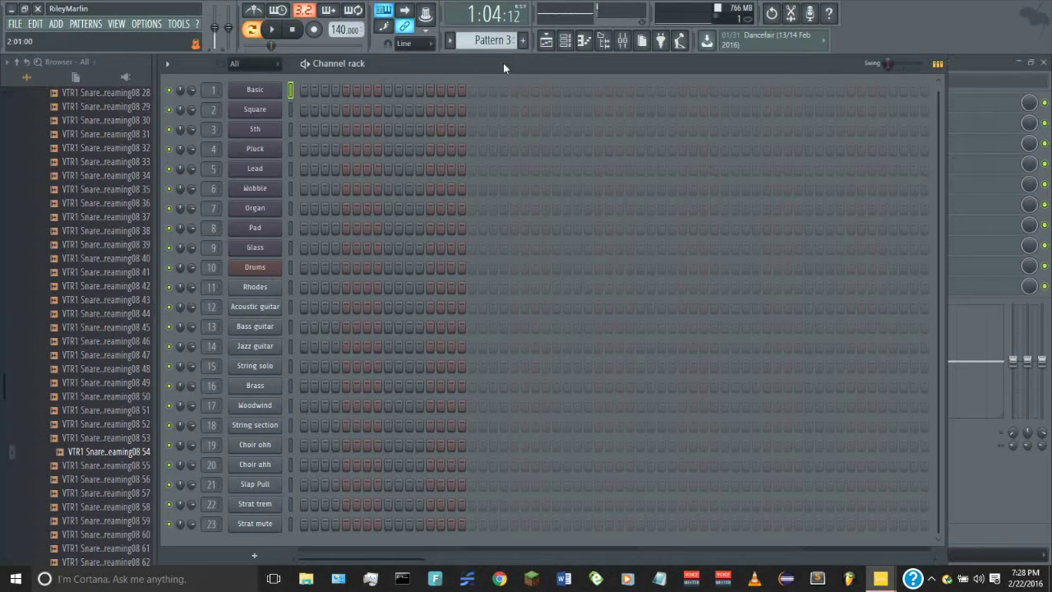
left_click(987, 64)
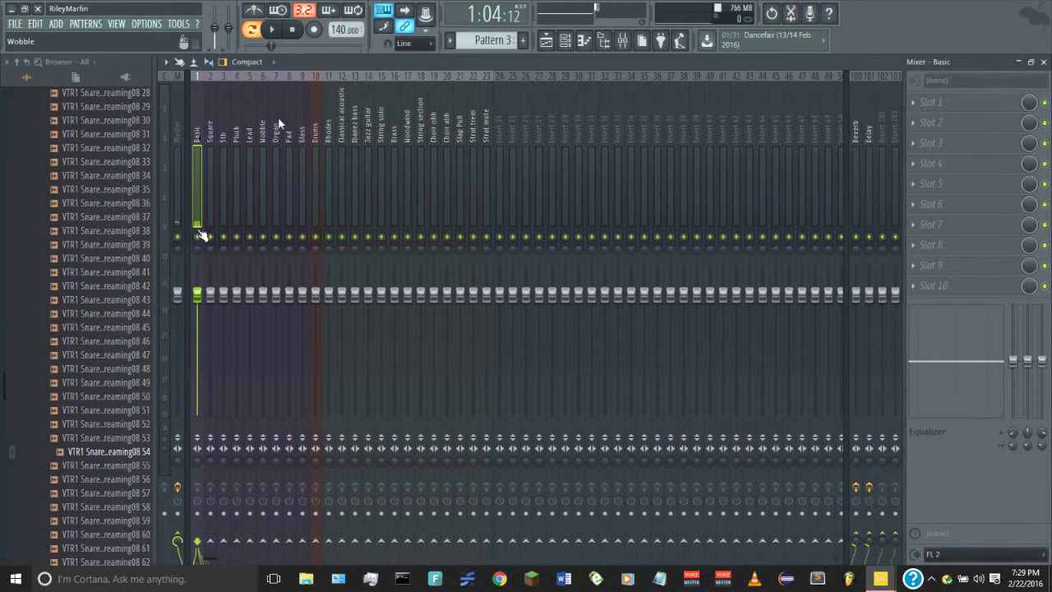
left_click(927, 105)
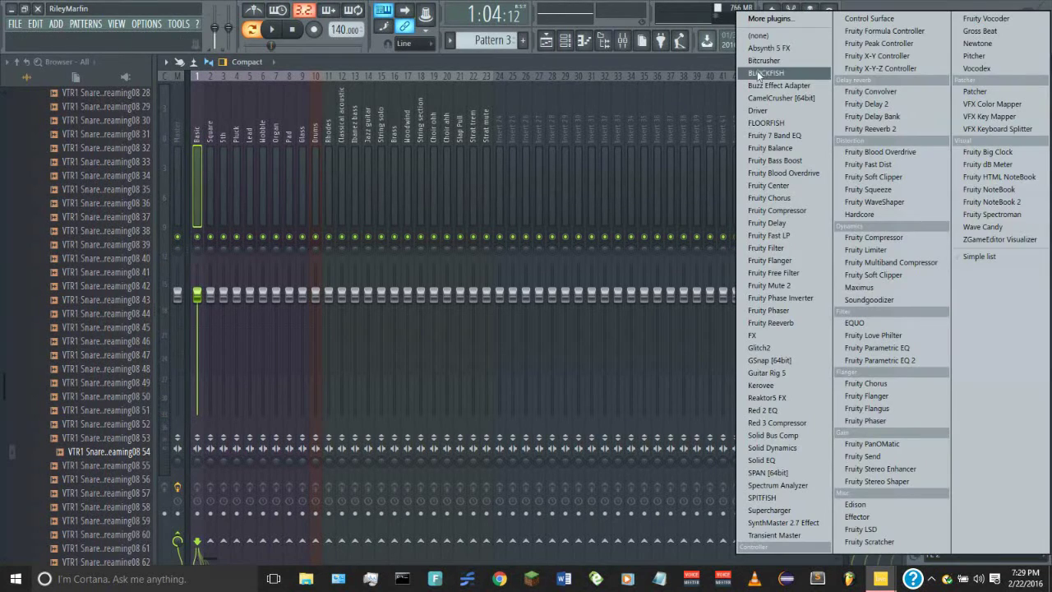
left_click(698, 62)
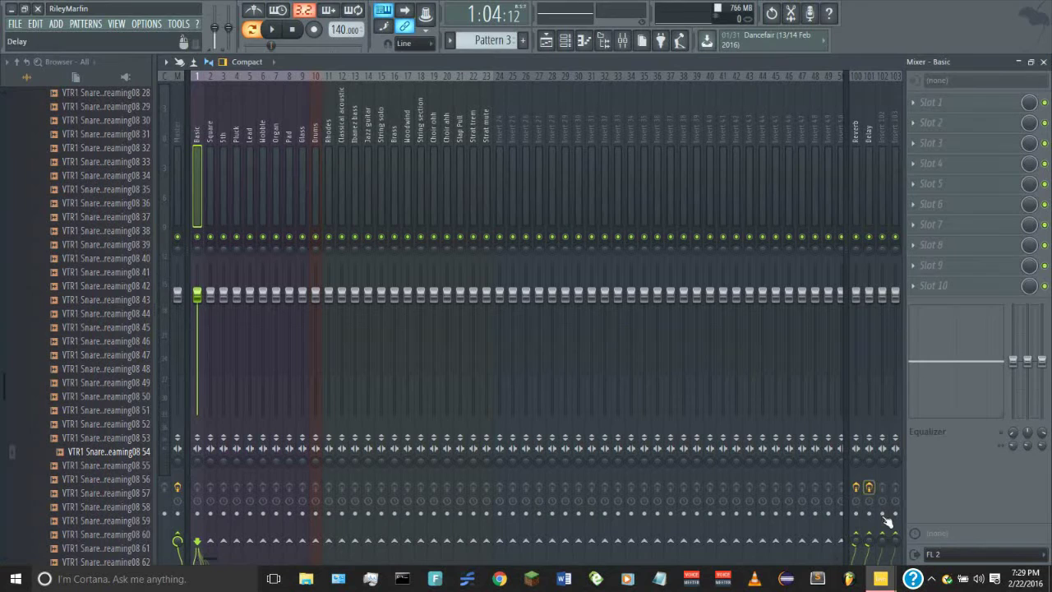
mouse_move(881, 578)
left_click(810, 512)
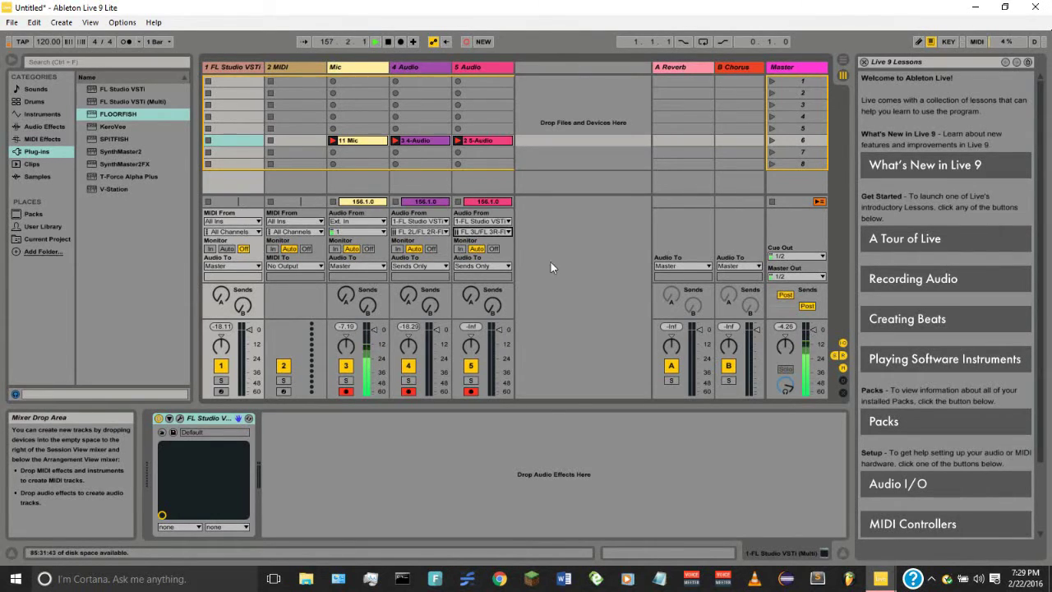
left_click(432, 267)
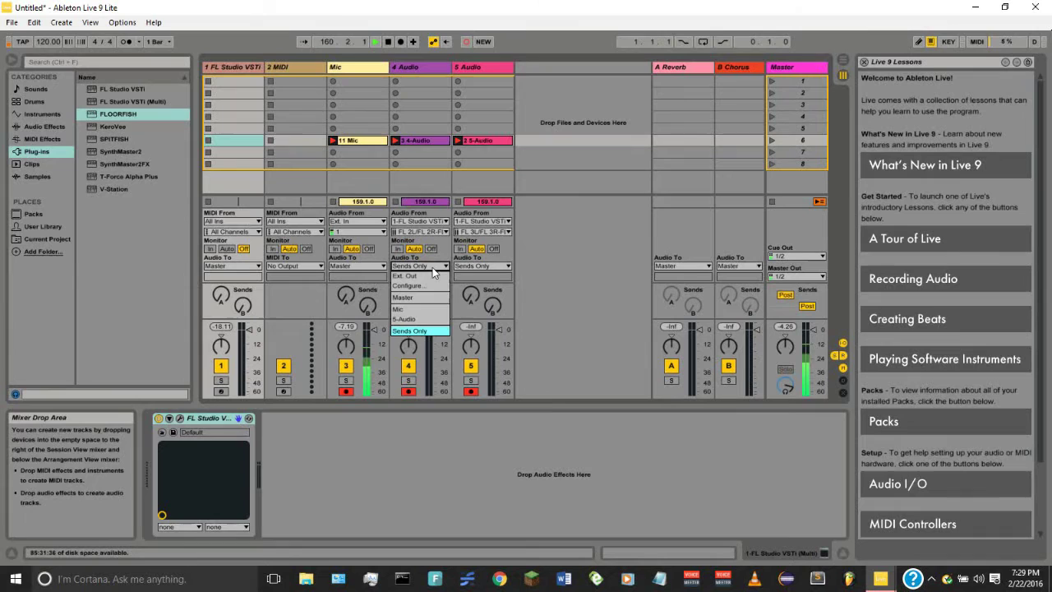
left_click(273, 167)
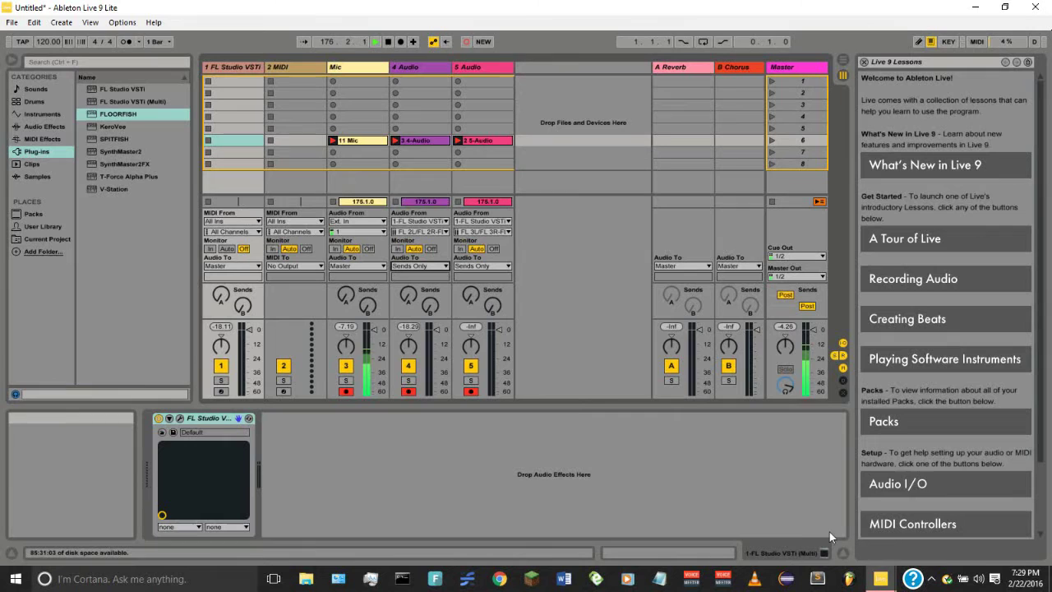
mouse_move(880, 579)
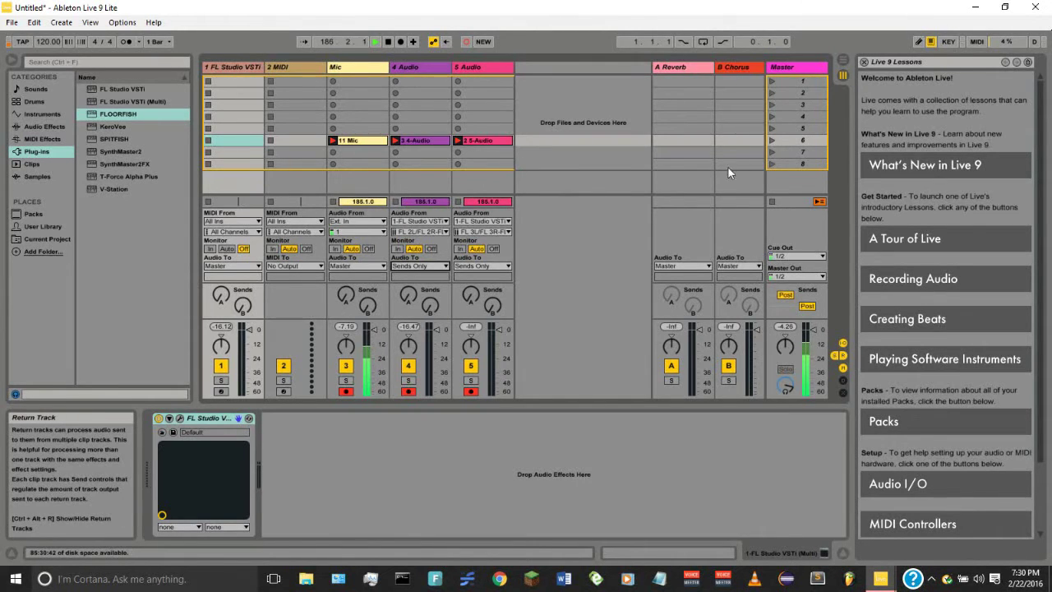
Step: View the Reverb and Chorus return devices, then set 4 Audio's Send A fully up and Send B fully down
left_click(705, 76)
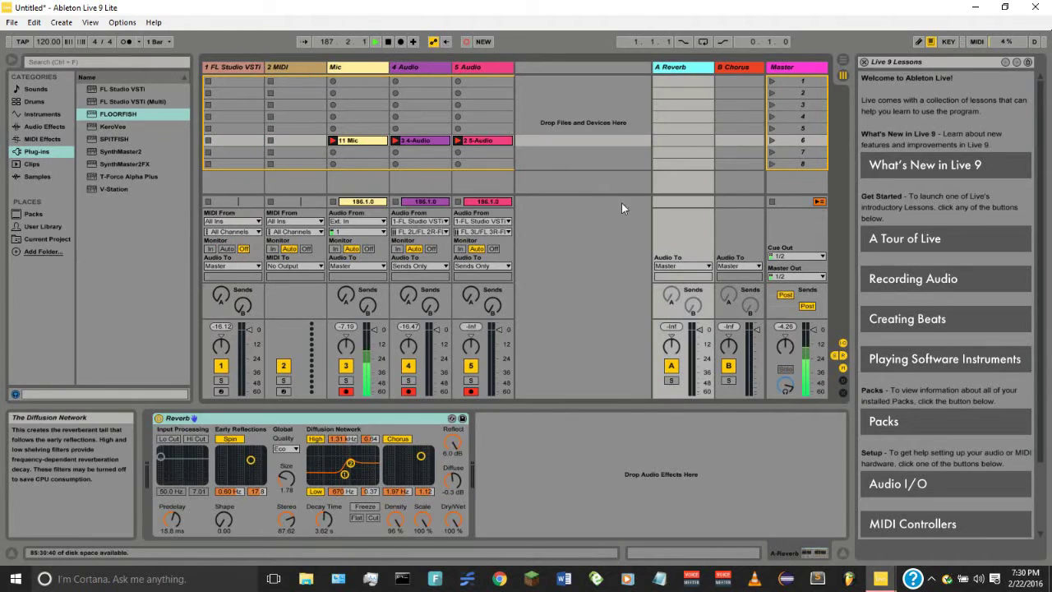
left_click(735, 70)
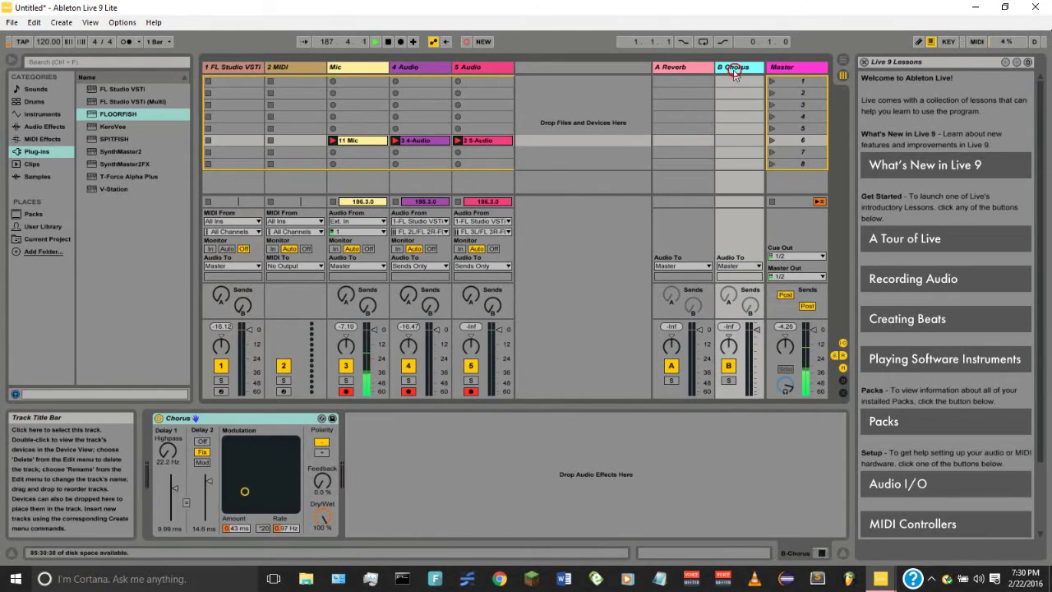
left_click(400, 67)
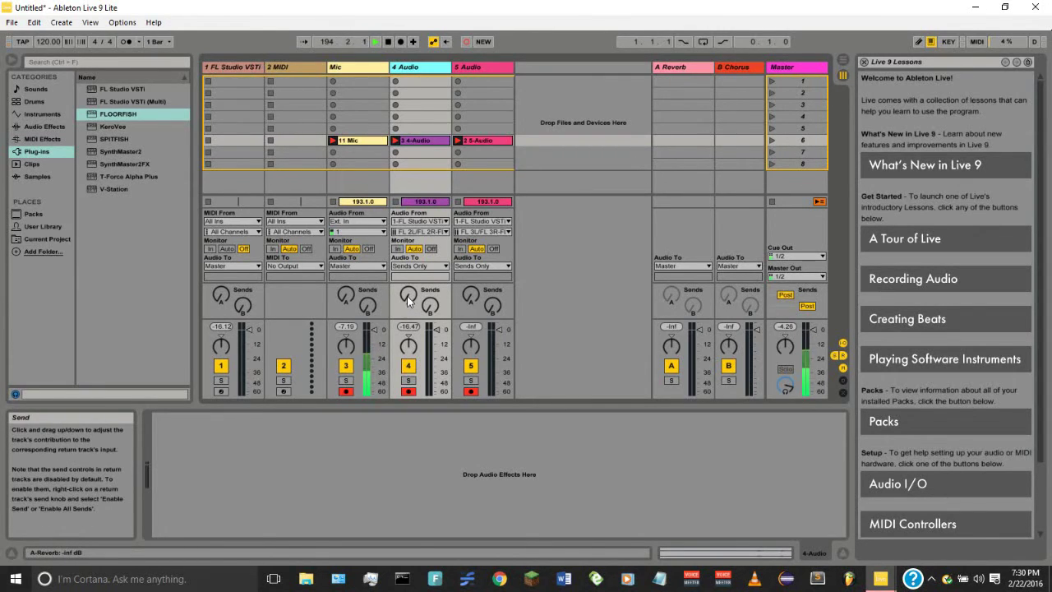
left_click_drag(408, 301, 429, 267)
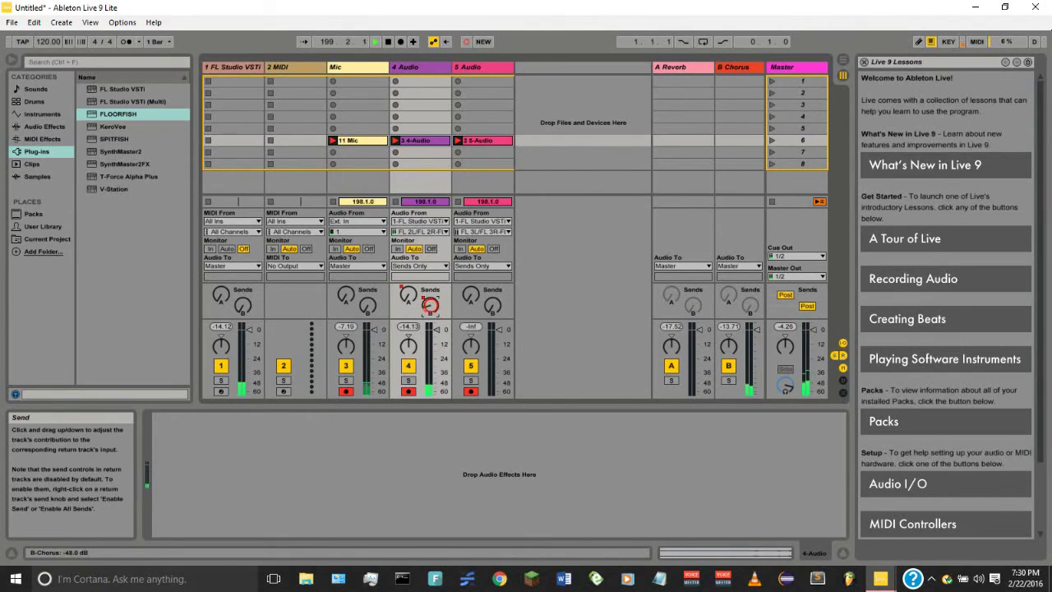
left_click_drag(429, 305, 430, 319)
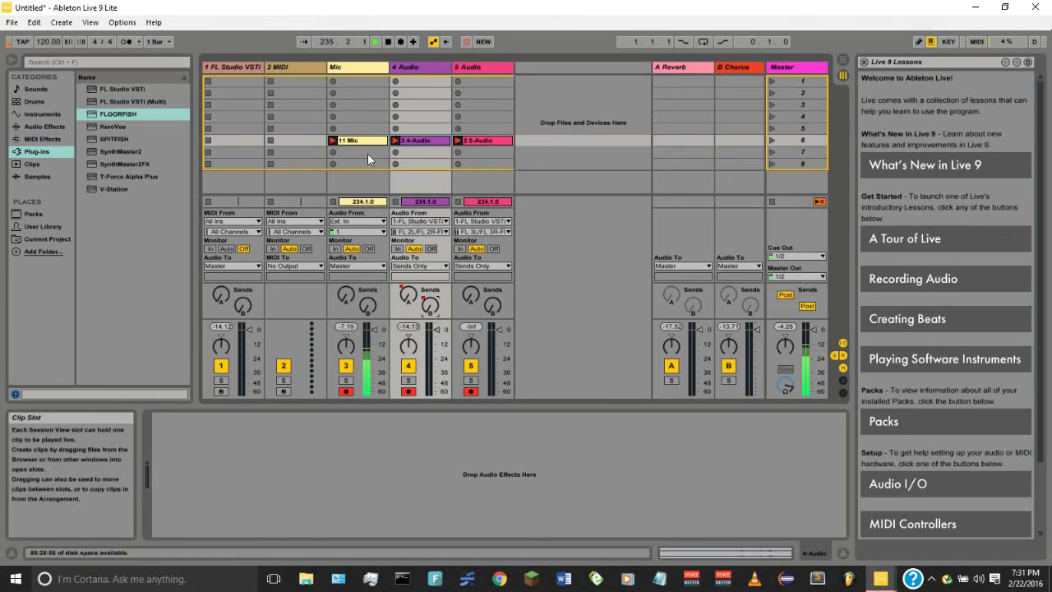
left_click(549, 129)
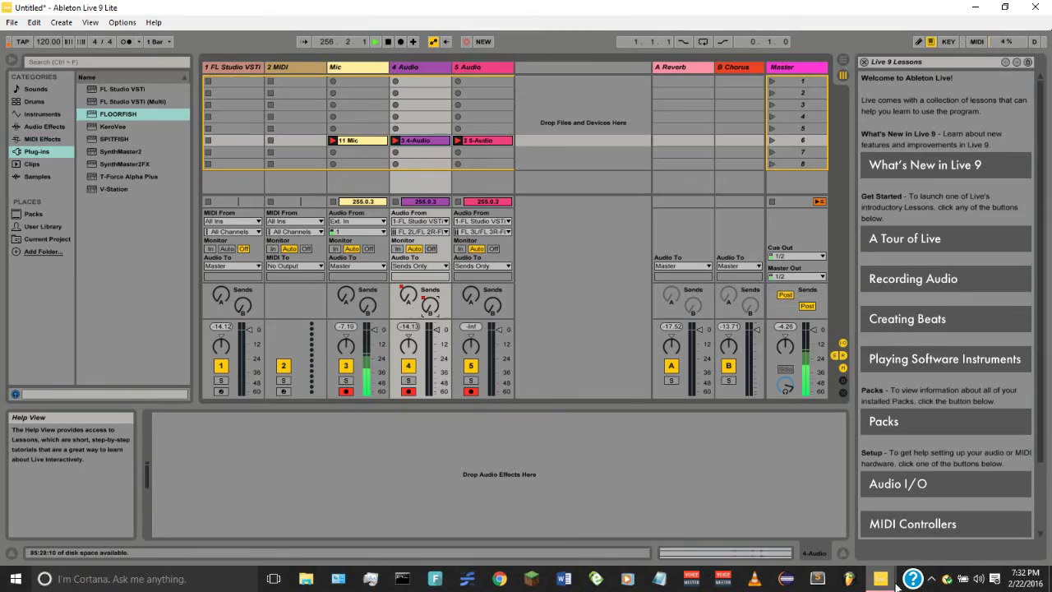
Step: Bring up FL Studio's MIDI input/output settings, then return to Ableton Live
mouse_move(896, 584)
mouse_move(942, 515)
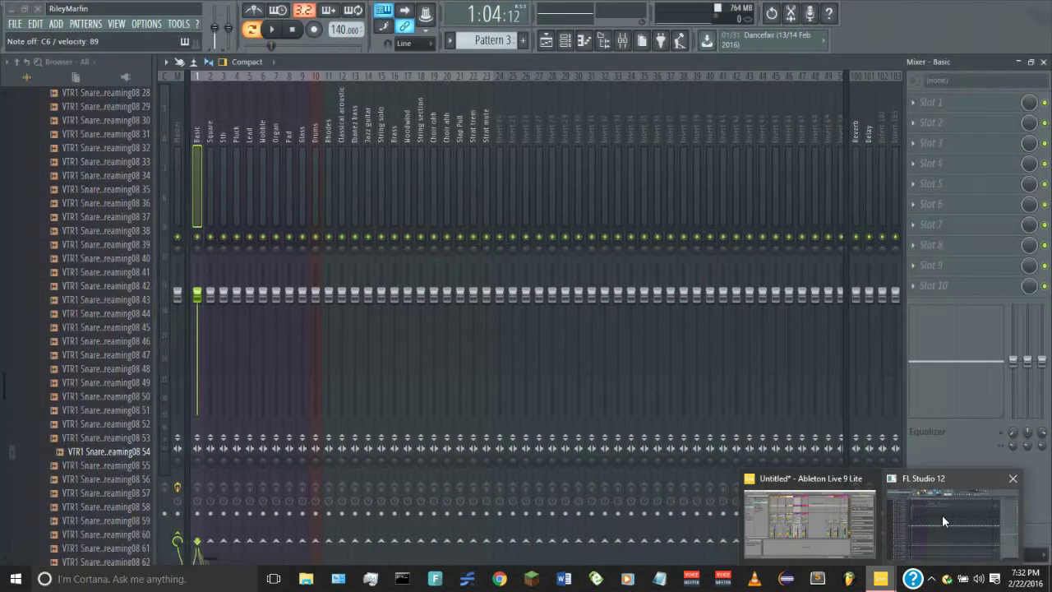
mouse_move(813, 524)
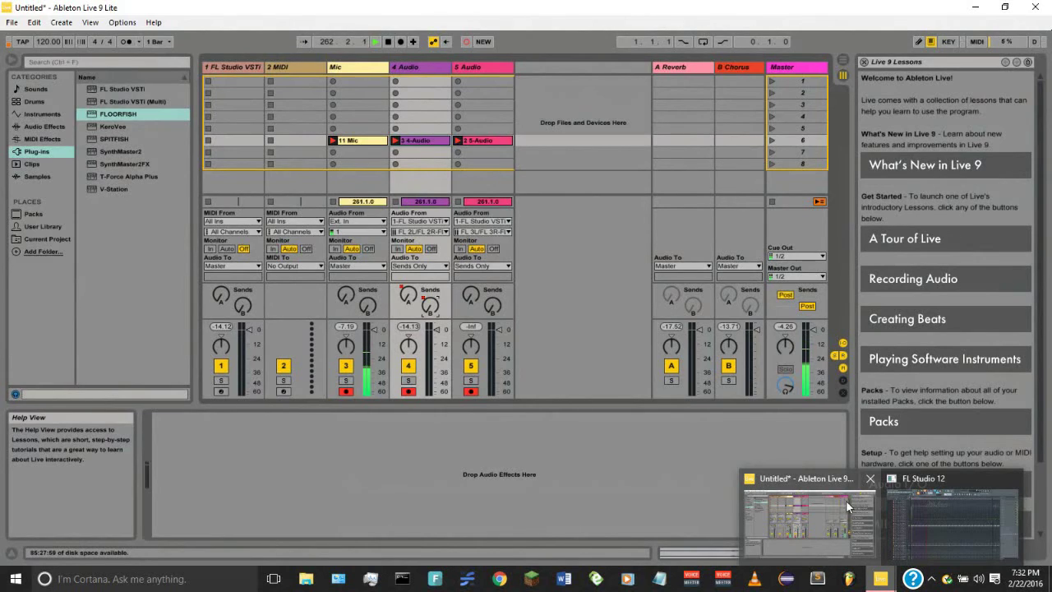
left_click(904, 518)
left_click(150, 24)
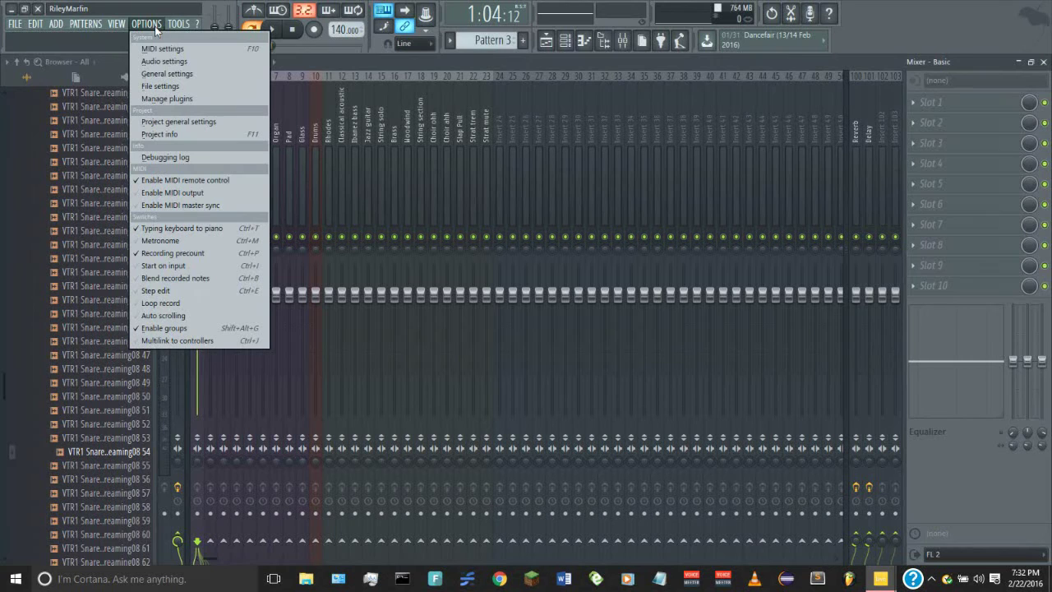
left_click(169, 49)
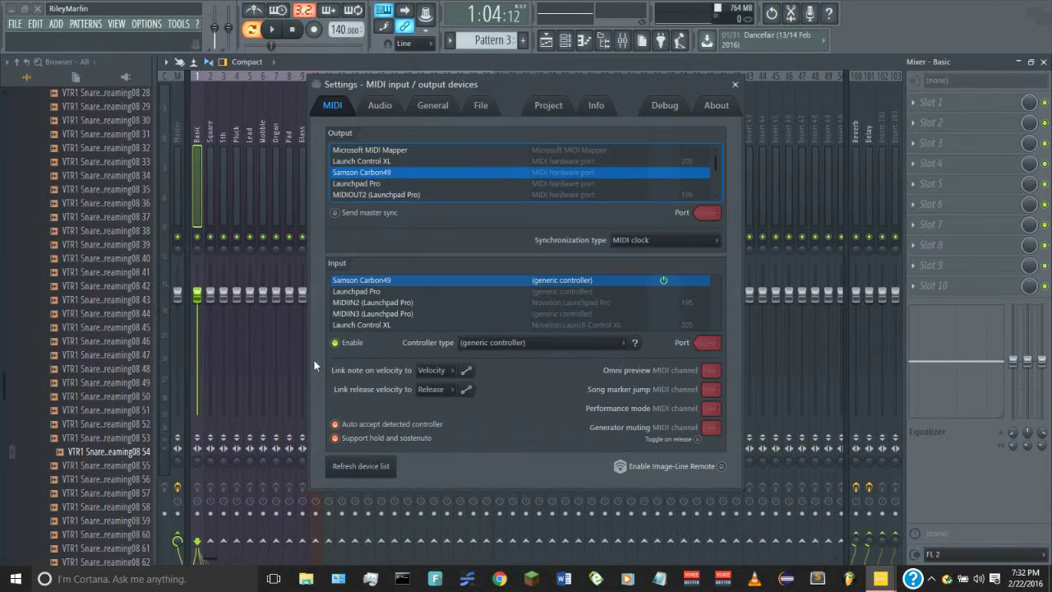
left_click(820, 517)
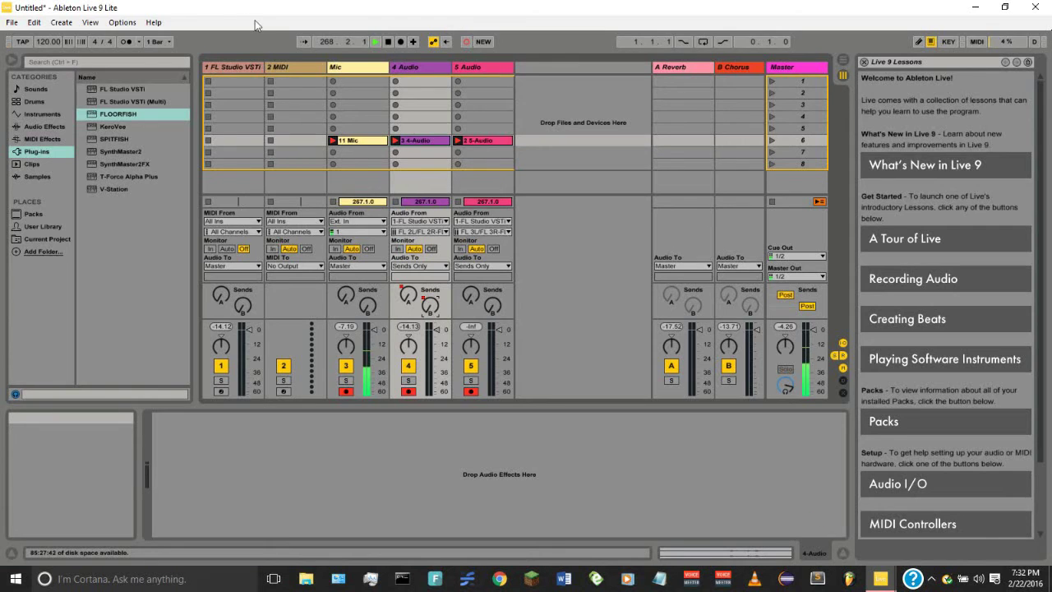
Step: Review Ableton's Link/MIDI preferences and close the dialog
left_click(122, 22)
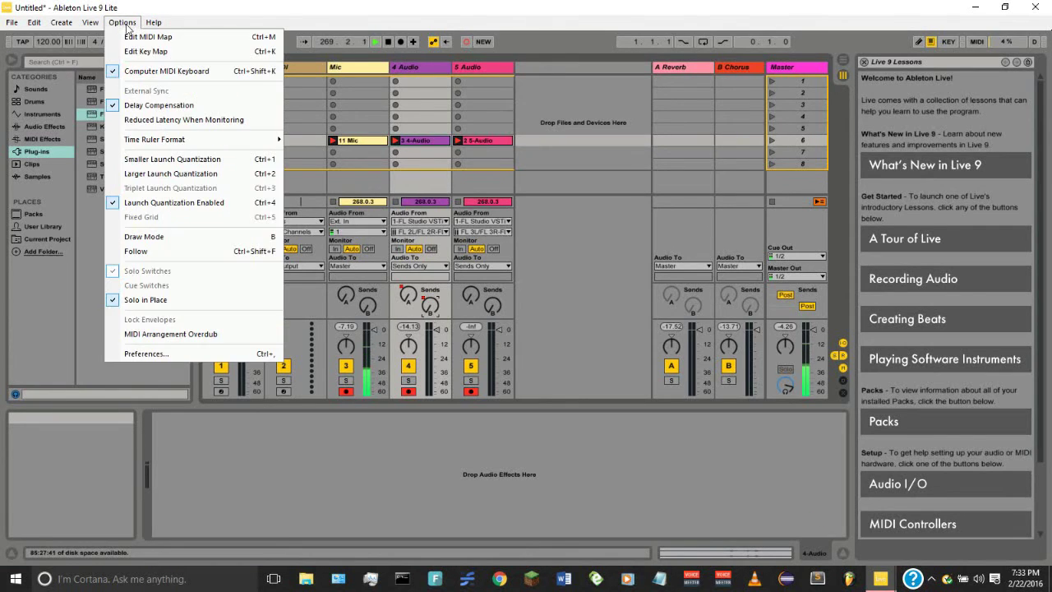
left_click(156, 354)
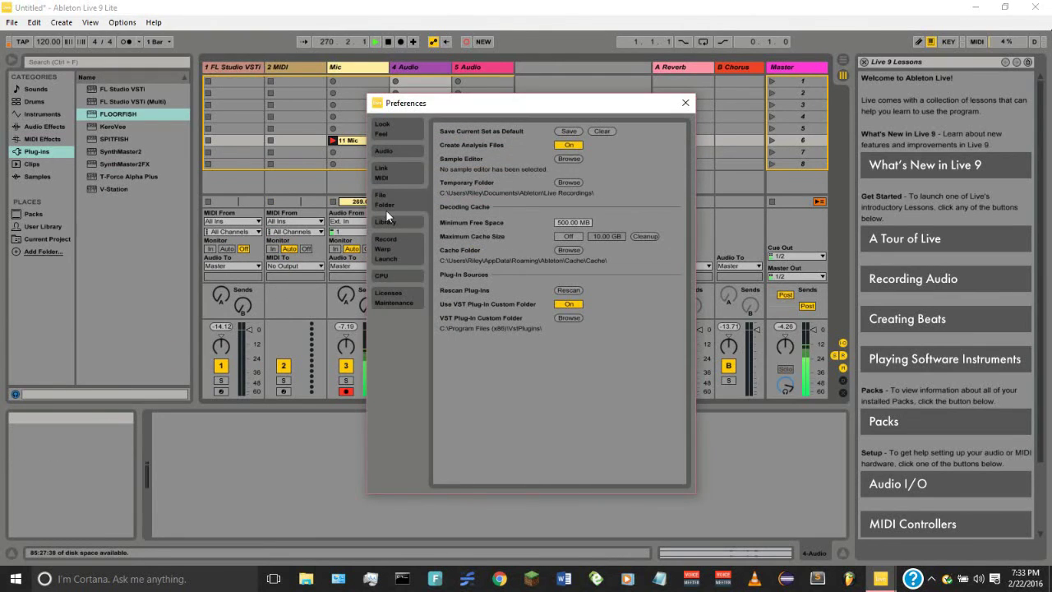
left_click(397, 172)
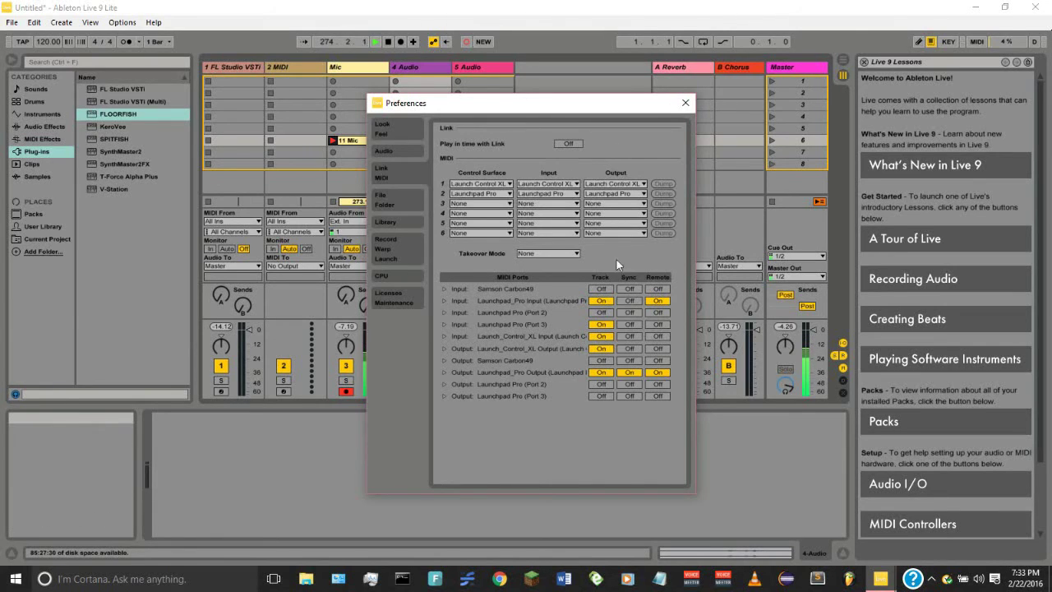
left_click(681, 107)
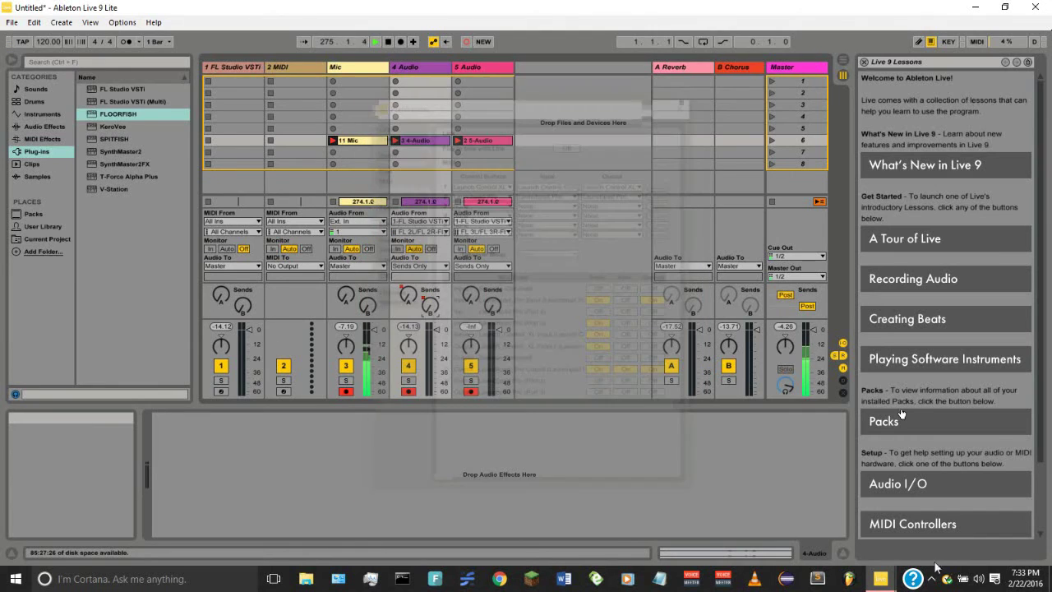
Step: Close FL Studio's MIDI settings and bring its mixer to the front
mouse_move(880, 579)
left_click(935, 519)
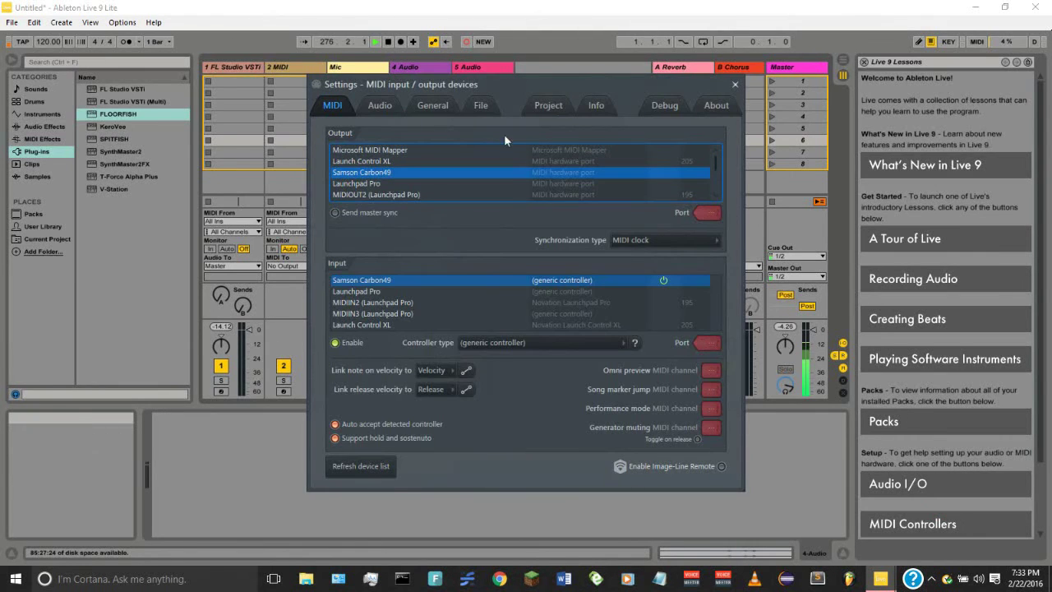
left_click(735, 85)
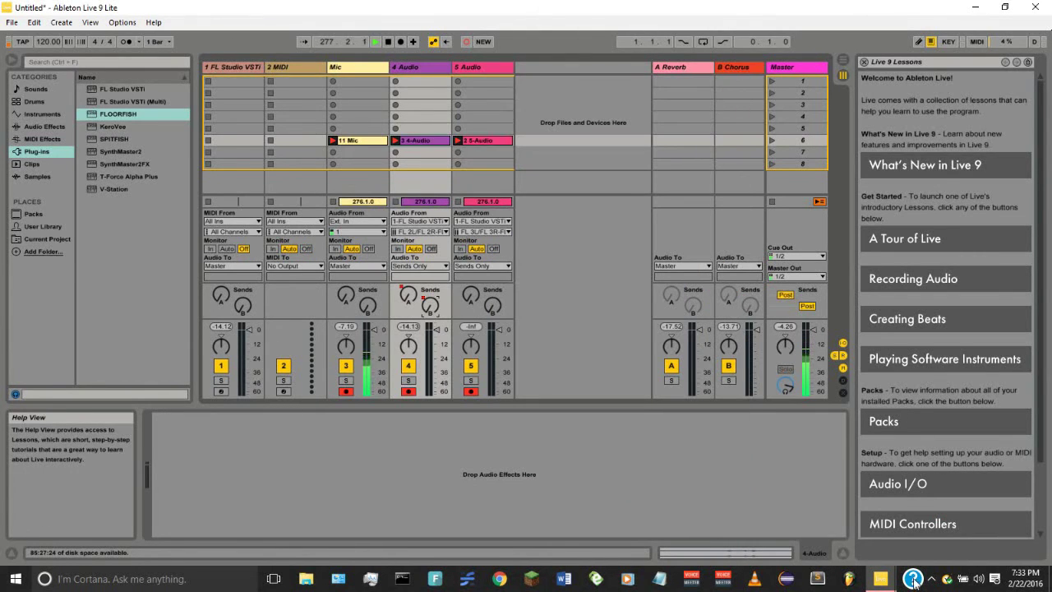
mouse_move(881, 579)
left_click(912, 475)
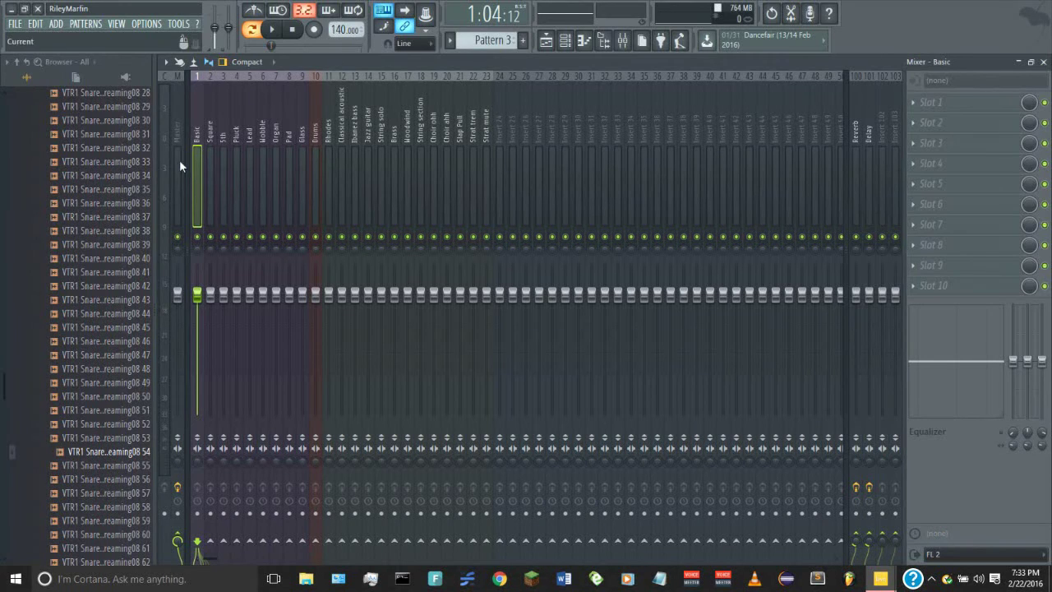
left_click(564, 41)
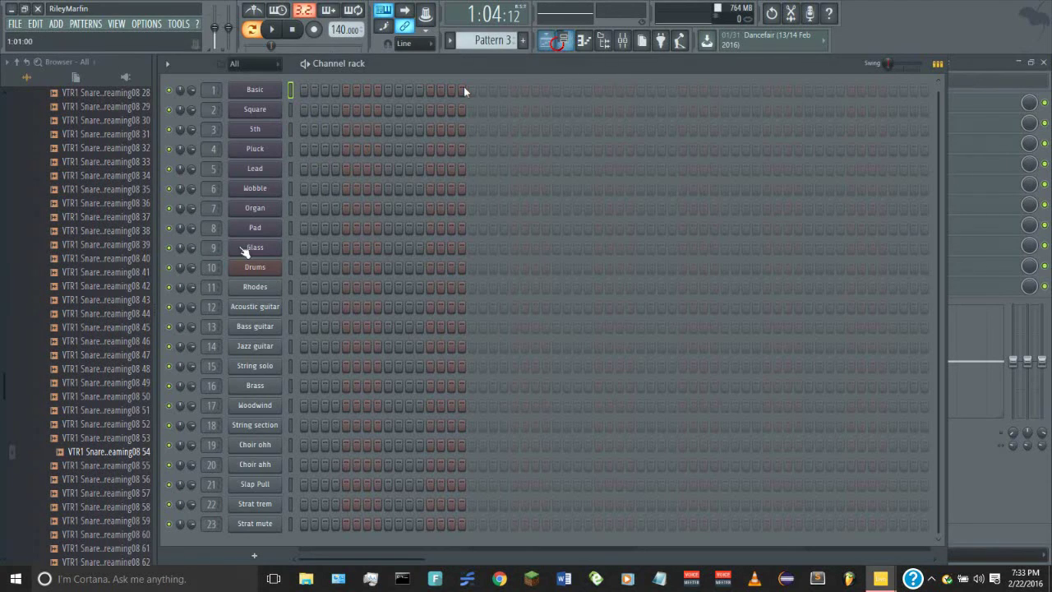
Step: Switch from FL Studio back to the Ableton Live window using its taskbar thumbnail
mouse_move(869, 578)
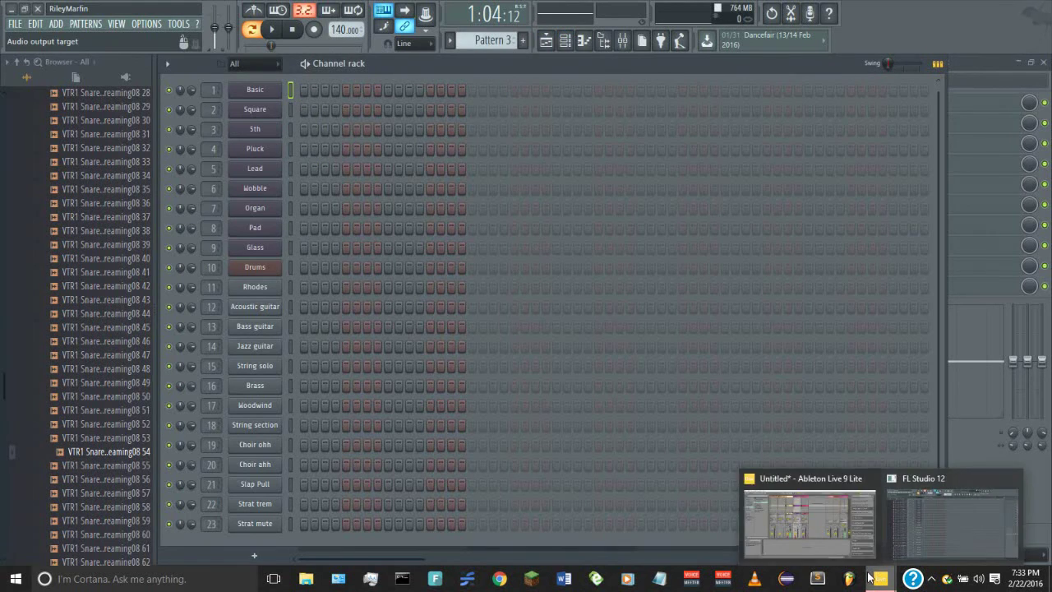
left_click(831, 533)
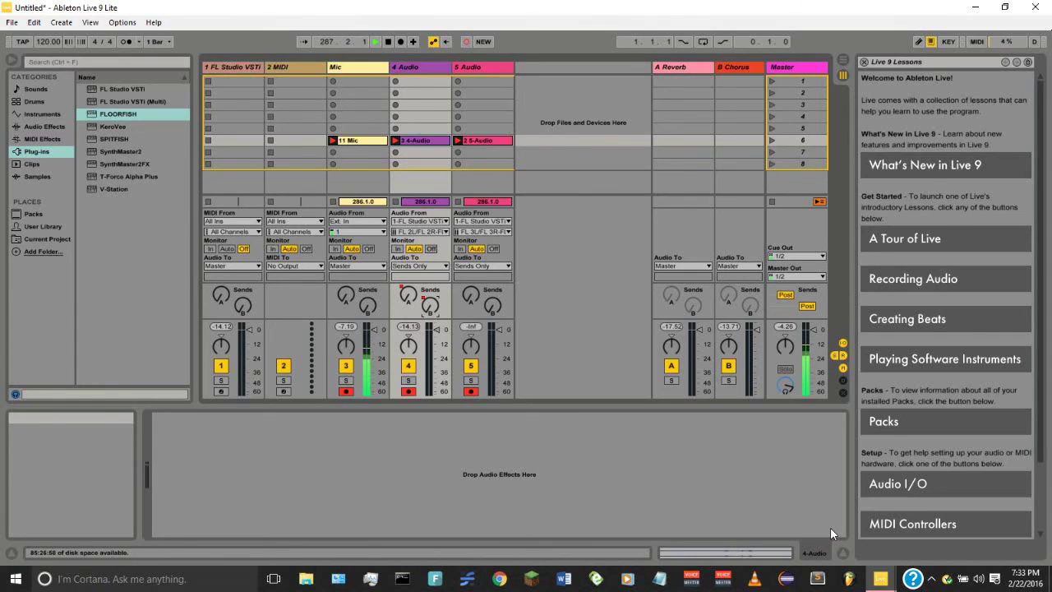